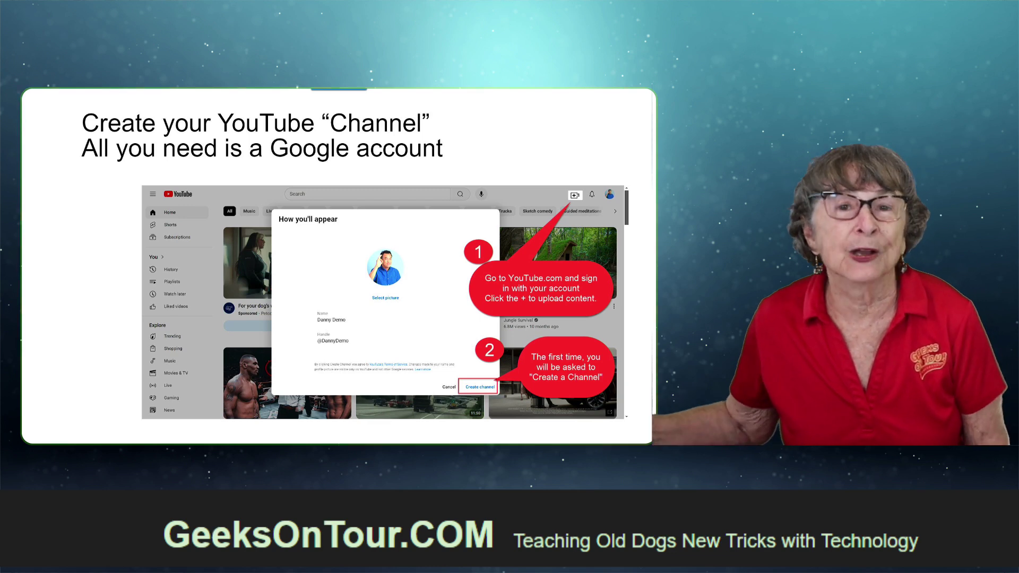
Advance to the 'Creating Thumbnails with Canva' slide
key("Right")
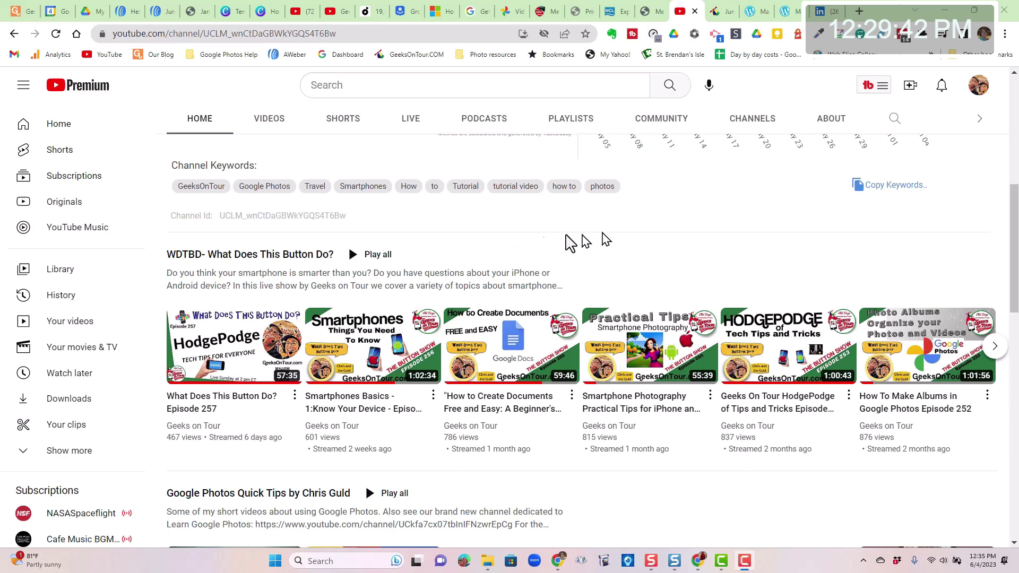
Show the YouTube channel with its Blue Ridge Parkway Waterfalls upload, then switch to the Canva window
left_click(698, 561)
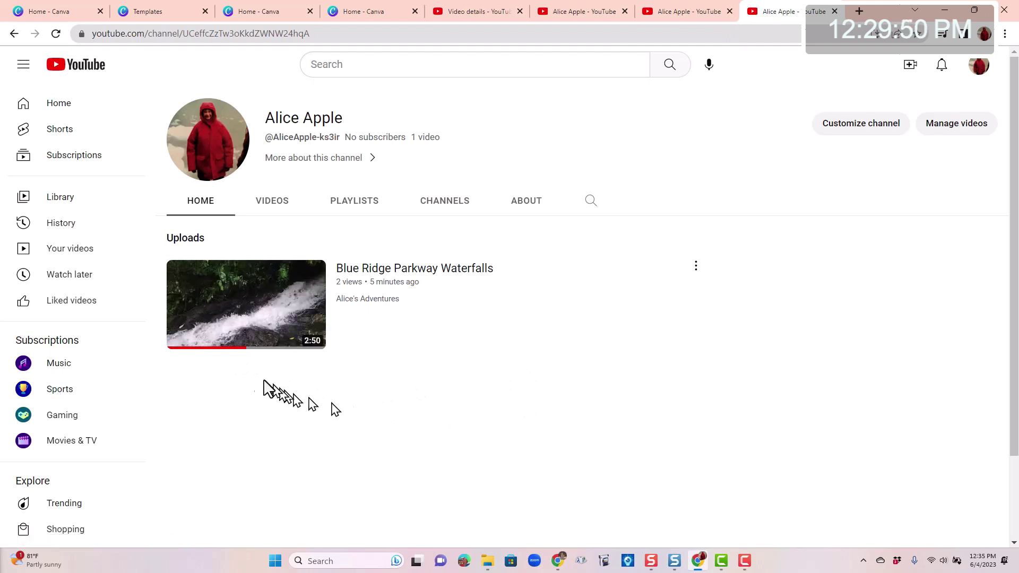
mouse_move(228, 328)
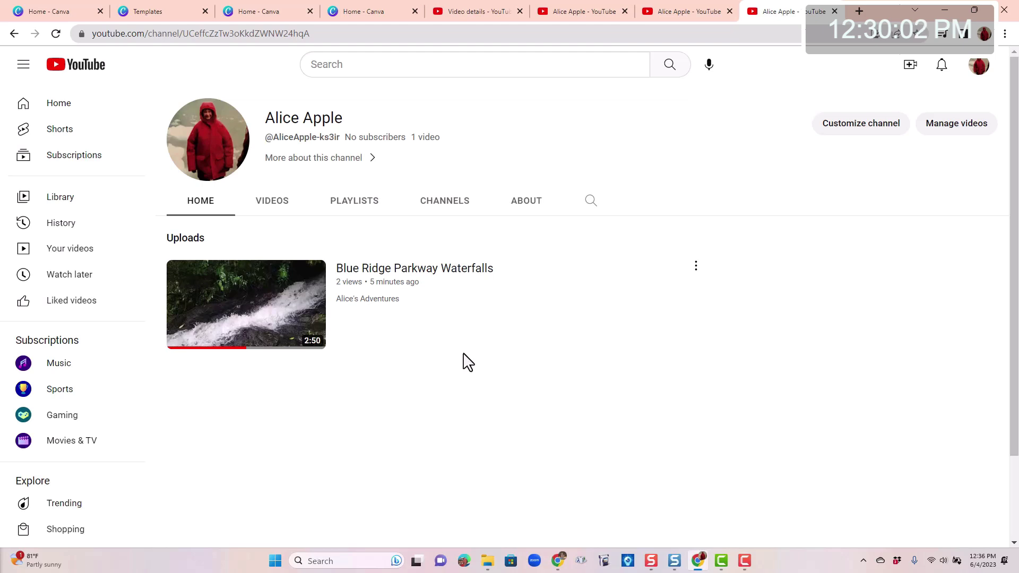
key("alt+Tab")
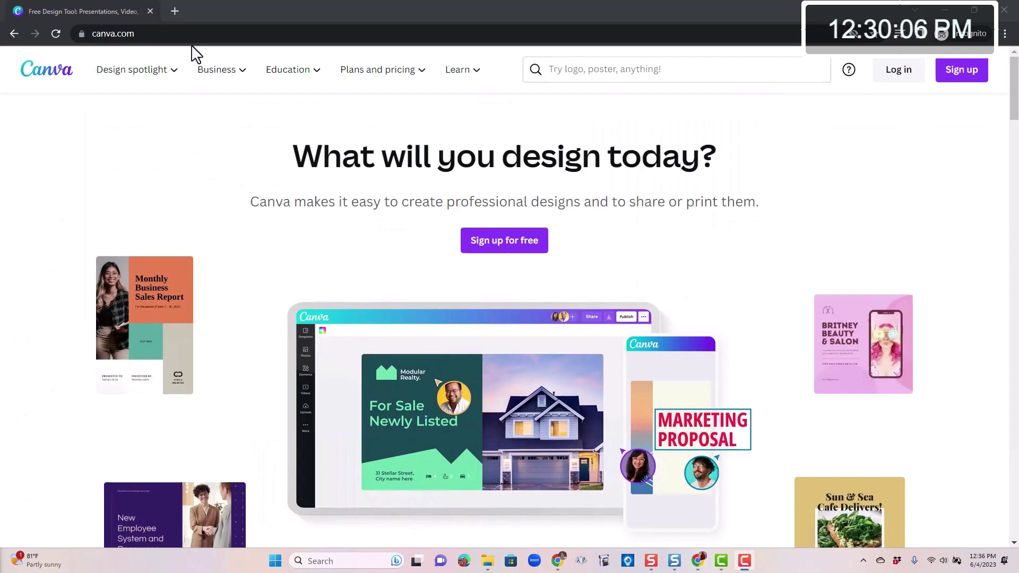
Bring up the 'Sign up for free' prompt on the public Canva site
mouse_move(434, 97)
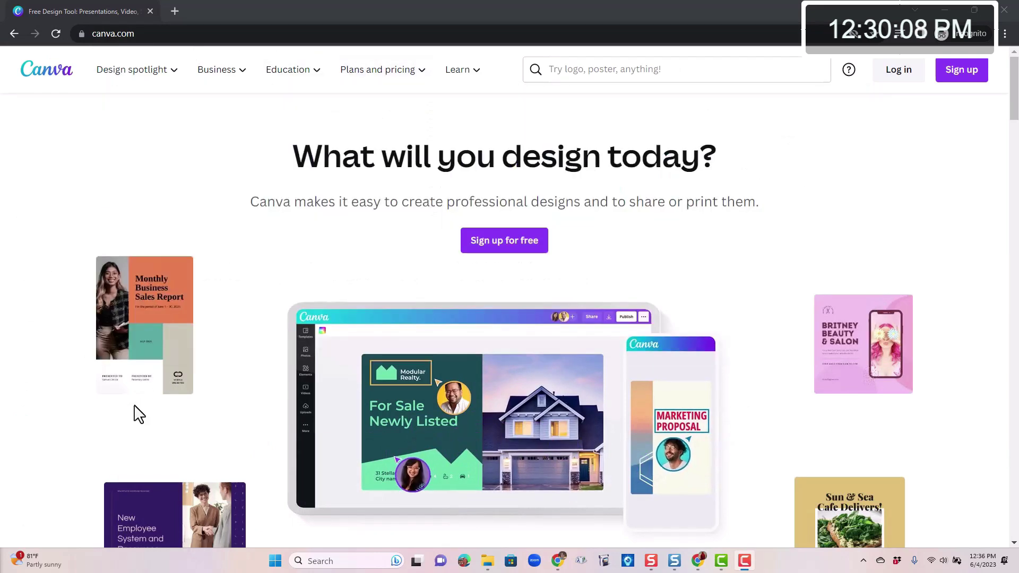
left_click(508, 244)
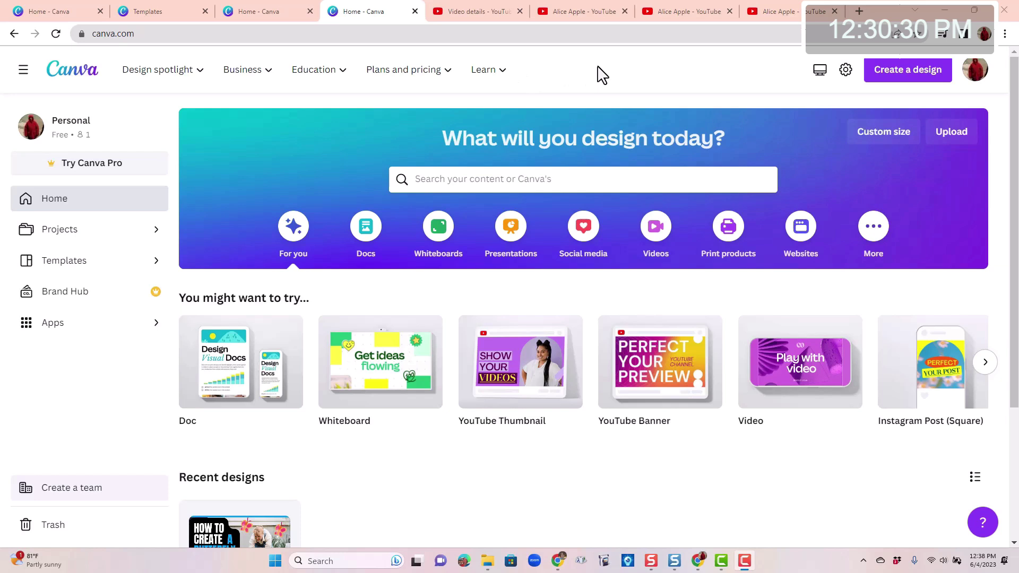
Search templates for 'youtube thumbnail', show all suggested results and browse them
left_click(468, 179)
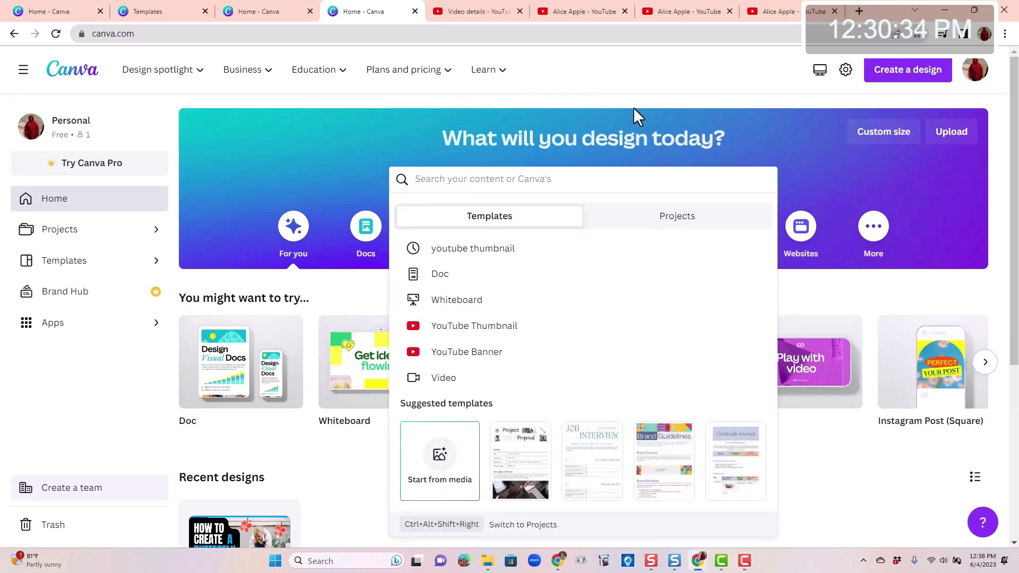
type("youtube thumbnail")
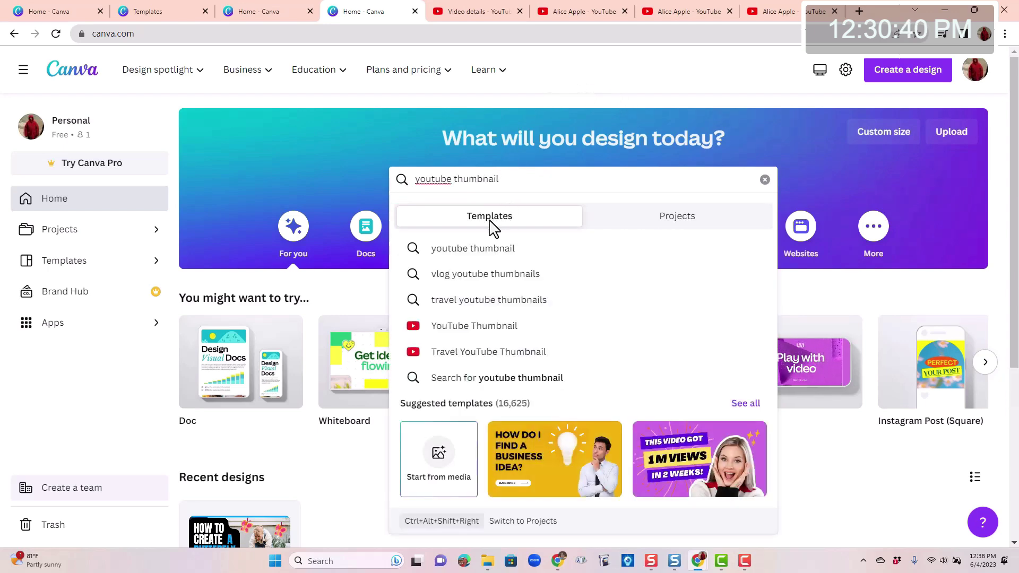
left_click(739, 404)
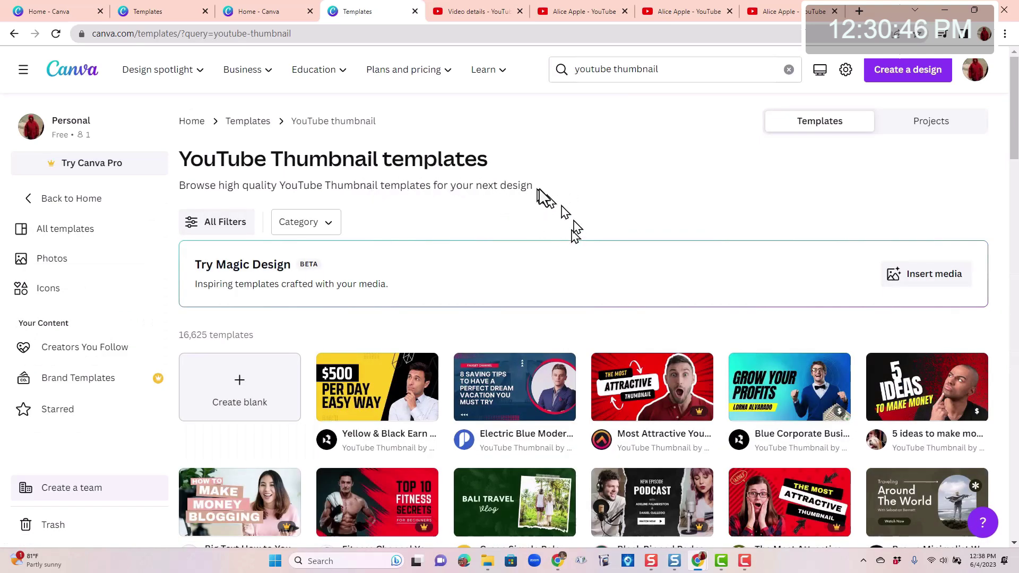
scroll(539, 198, "down", 3)
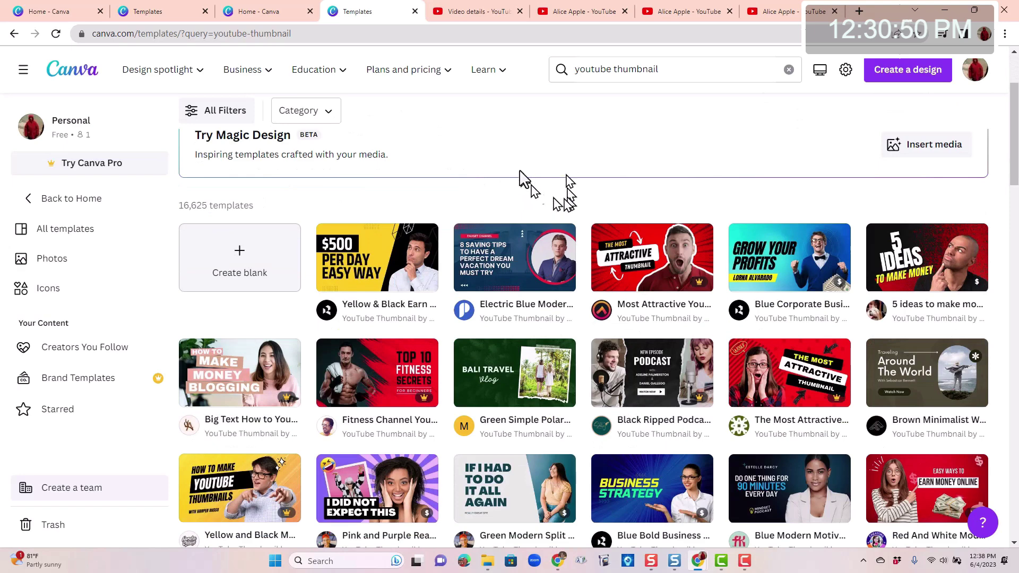
scroll(559, 187, "down", 3)
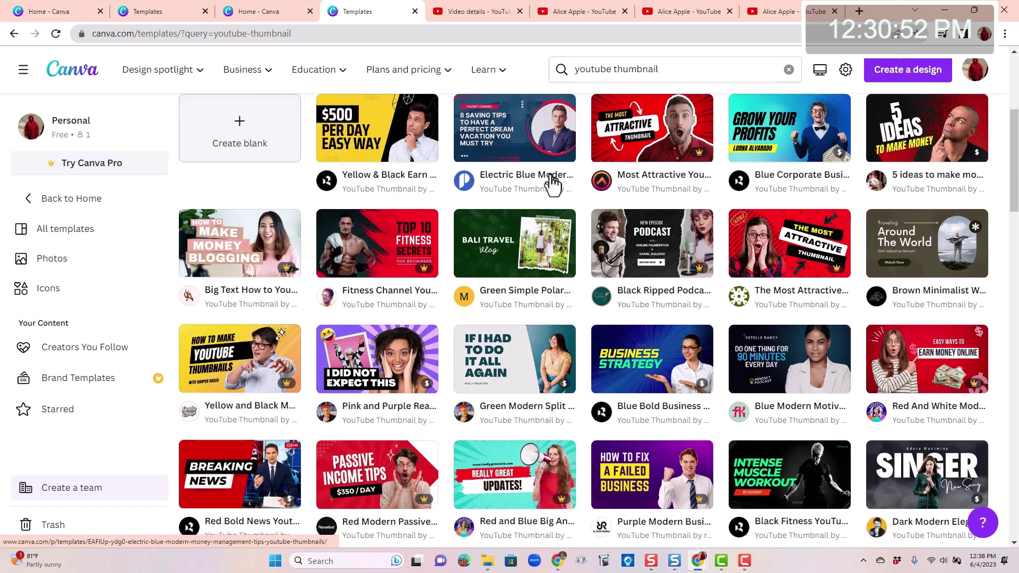
scroll(505, 199, "up", 1)
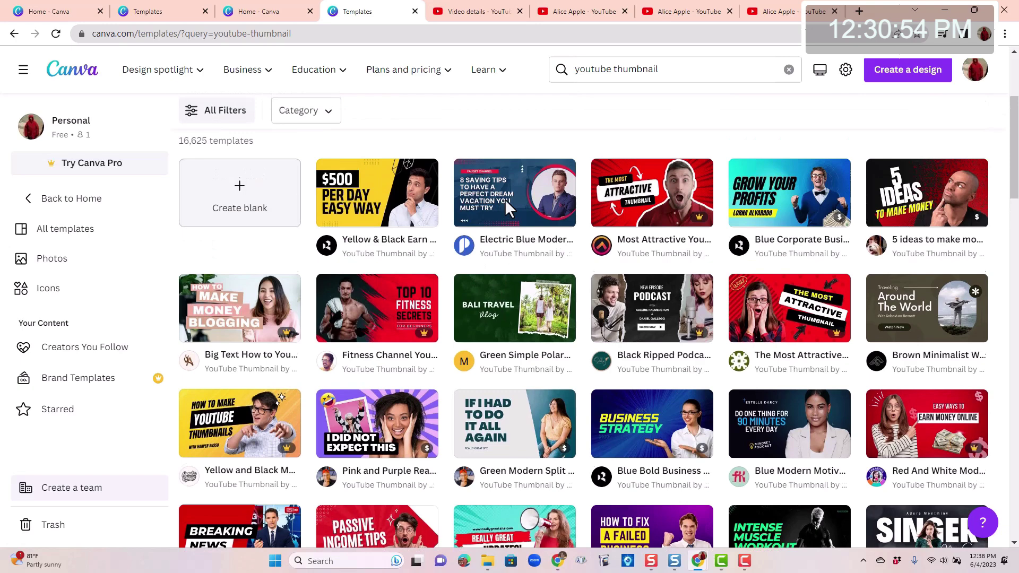
scroll(504, 199, "down", 6)
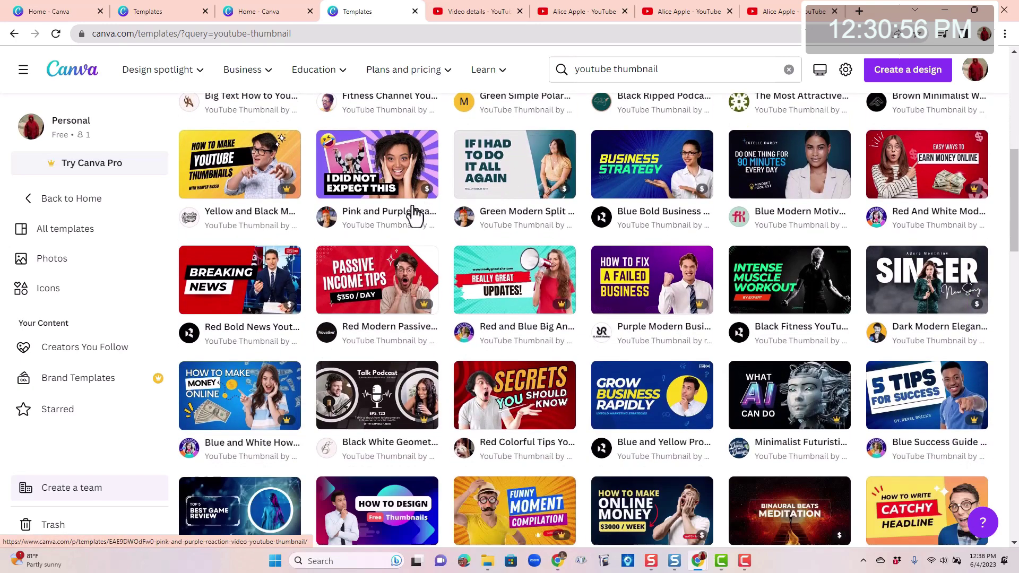
scroll(416, 216, "down", 4)
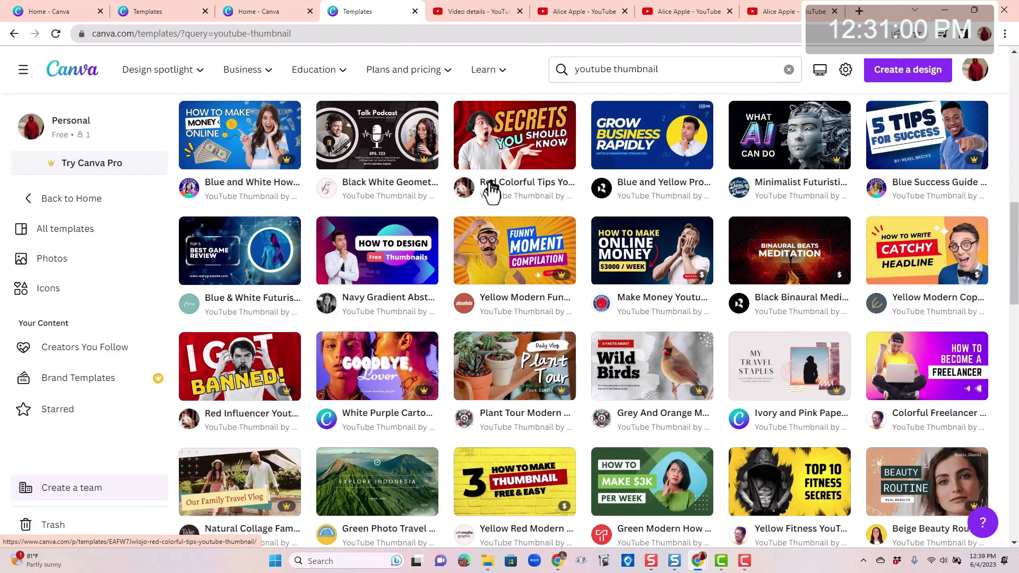
scroll(488, 194, "up", 6)
scroll(382, 392, "down", 10)
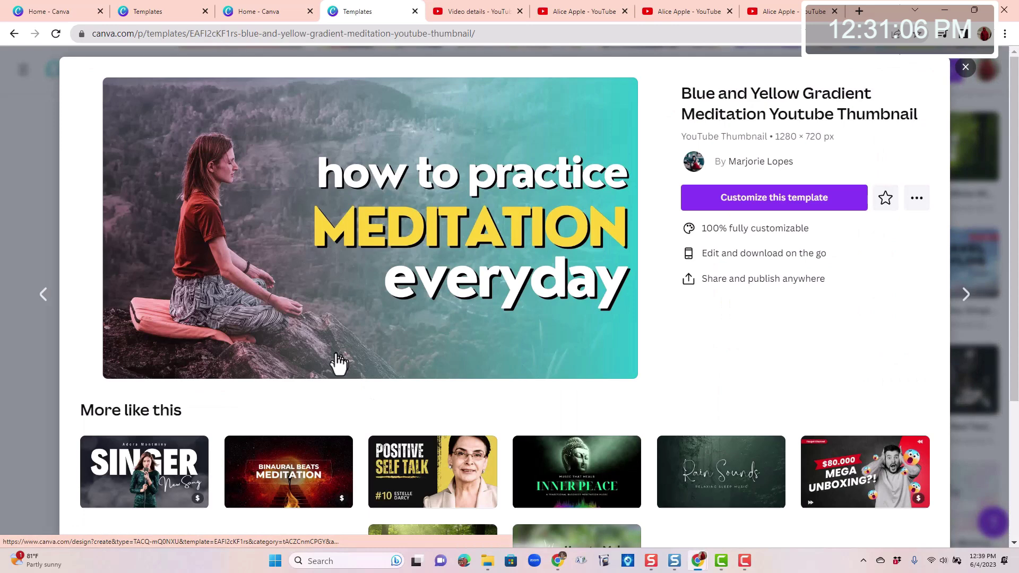
Customize the Blue and Yellow Gradient Meditation Youtube Thumbnail template into a new editable design
left_click(764, 206)
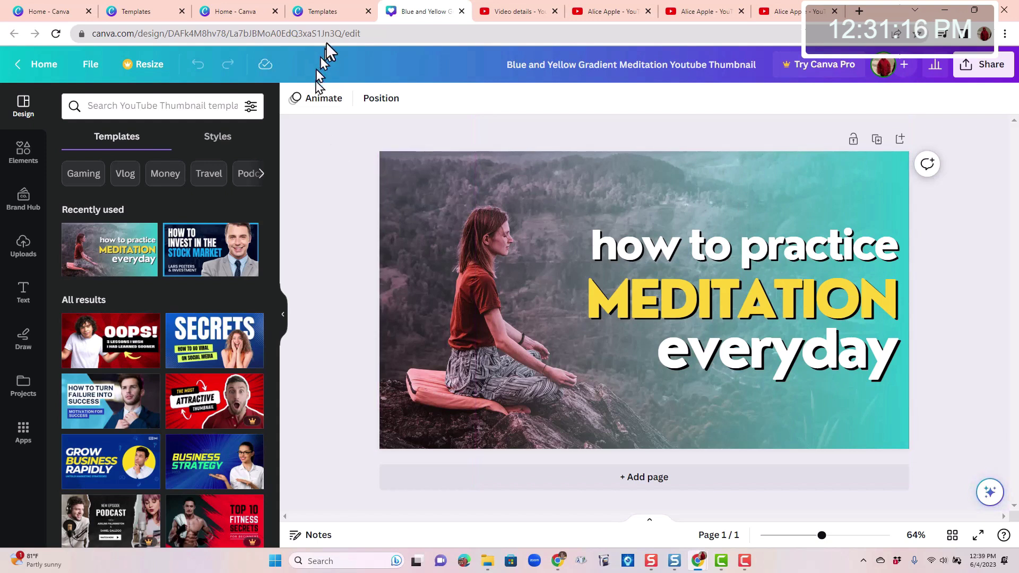
mouse_move(319, 12)
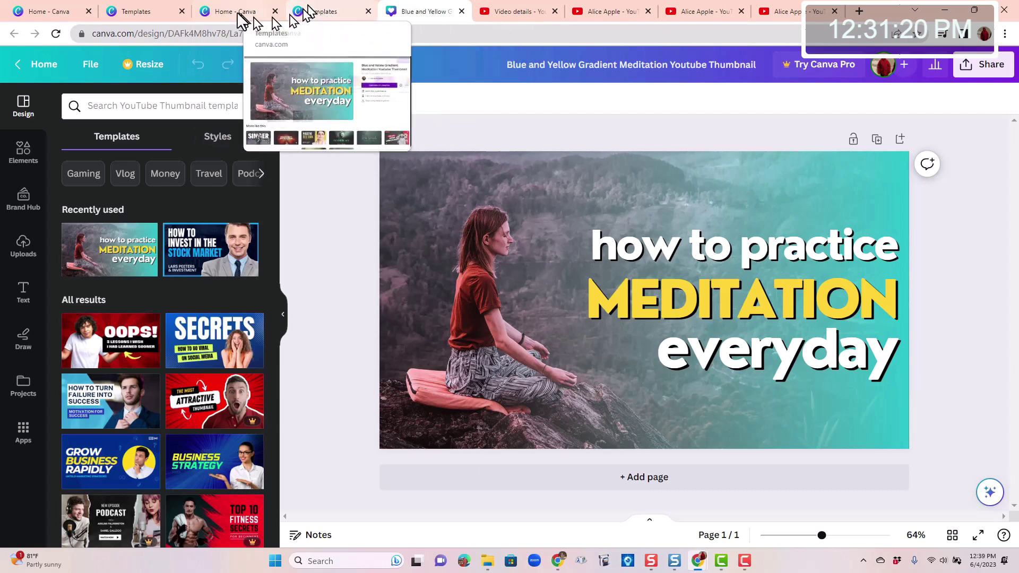
mouse_move(233, 16)
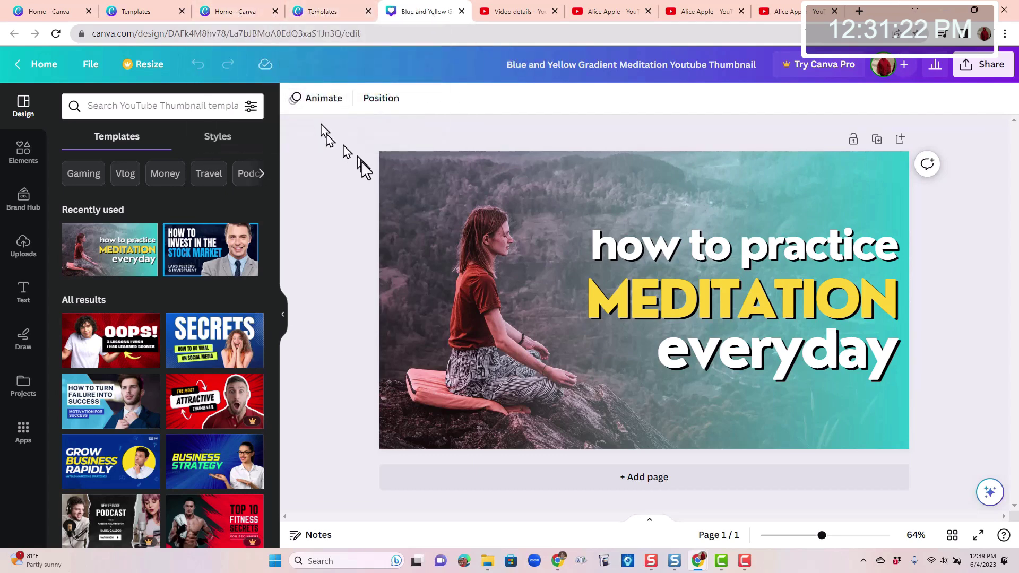
left_click(325, 14)
left_click(236, 19)
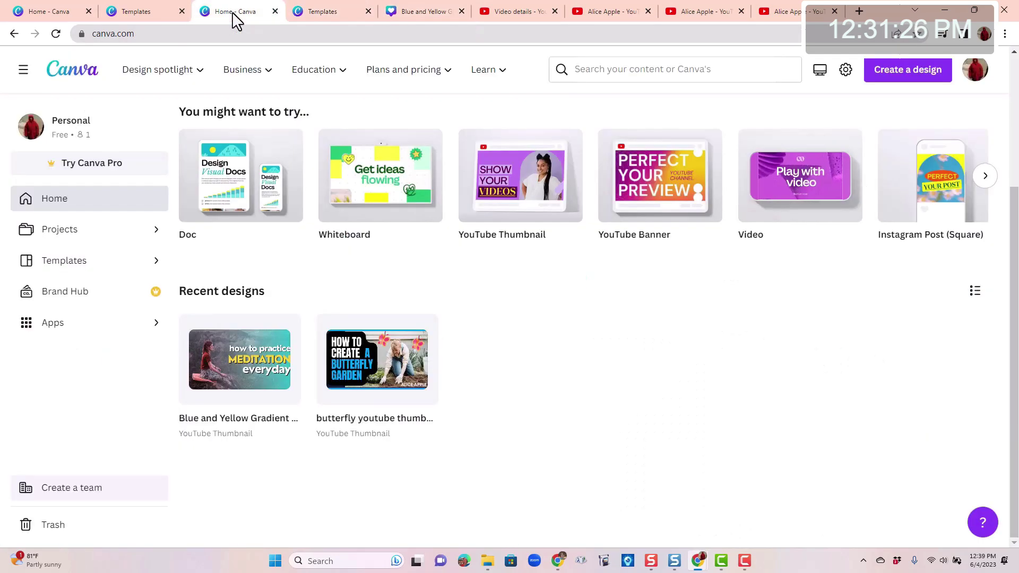
left_click(320, 15)
left_click(423, 16)
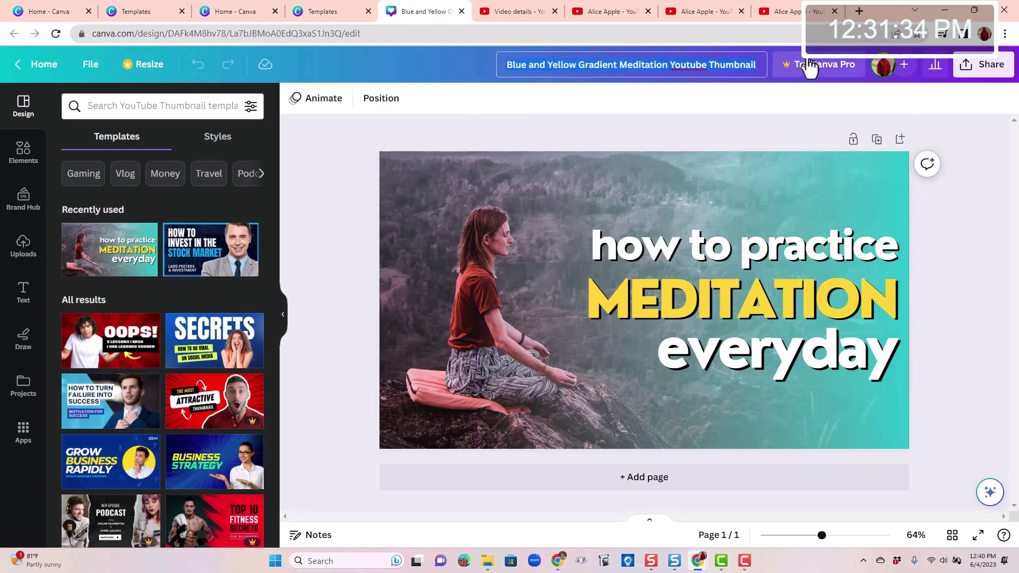
Rename the design 'Alices Waterfall' and replace 'how to practice' with 'where to find'
key("ctrl+a")
type("Ali")
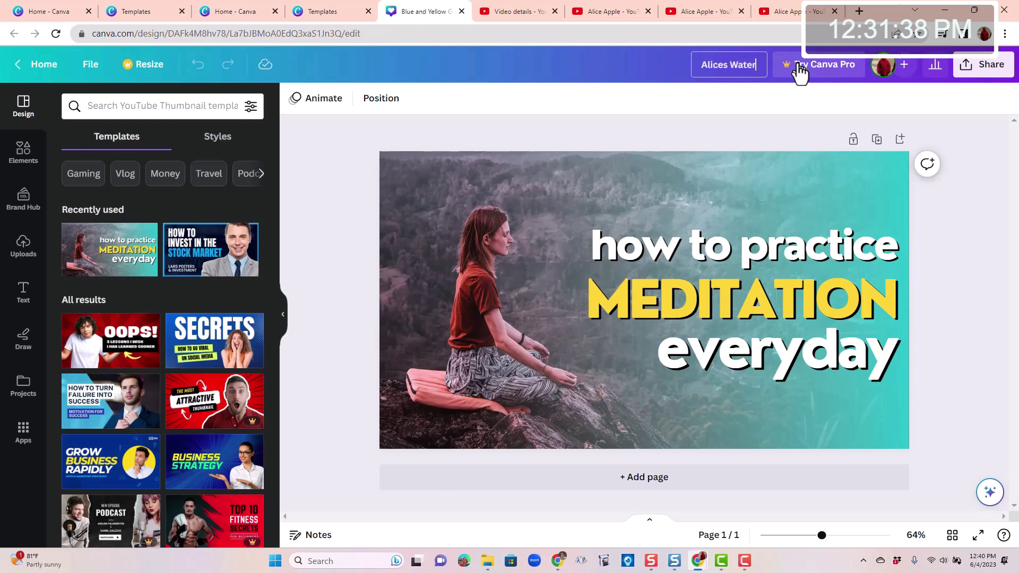
type("ces Waterfalls")
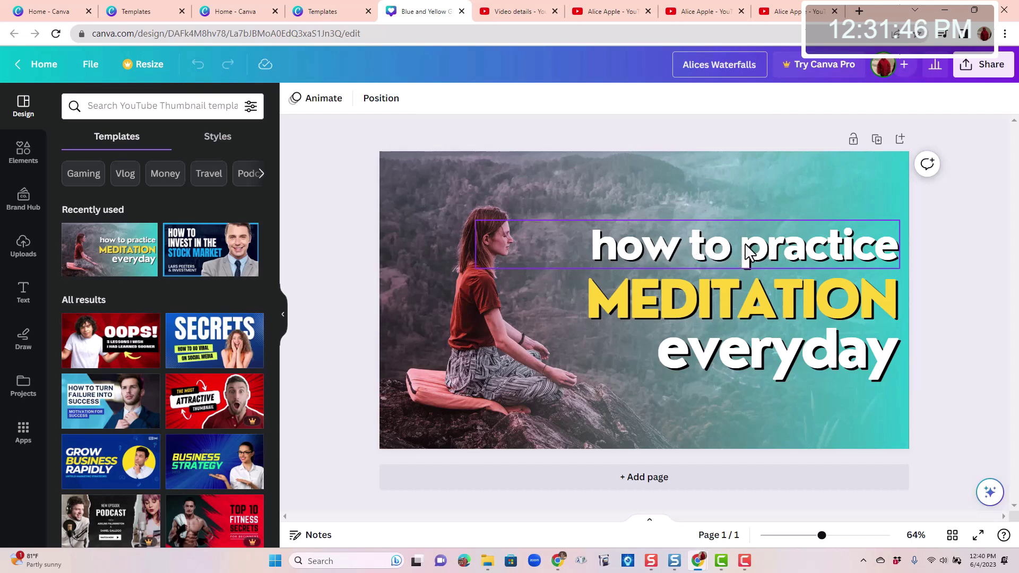
left_click(714, 258)
left_click(715, 258)
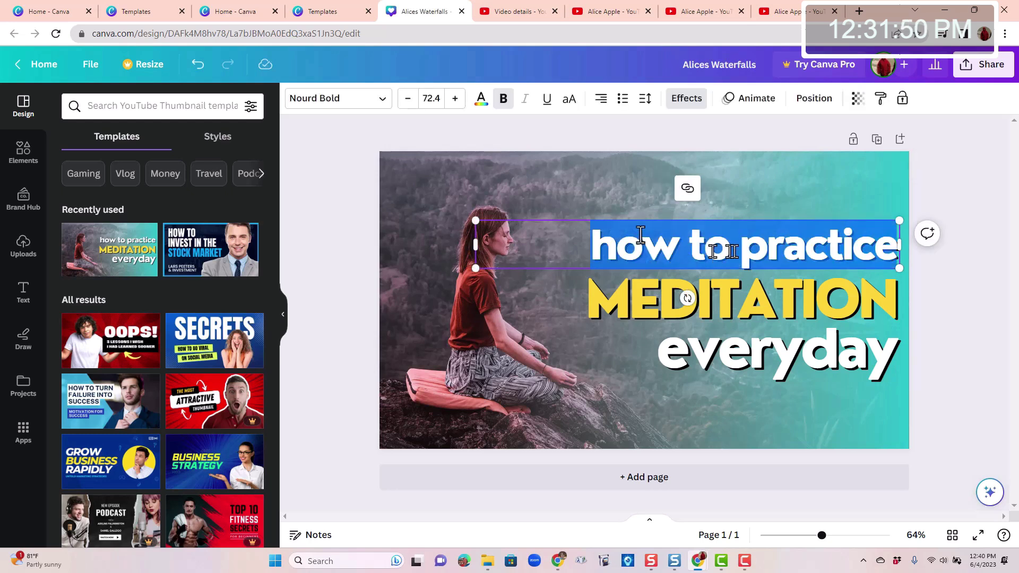
type("where to find")
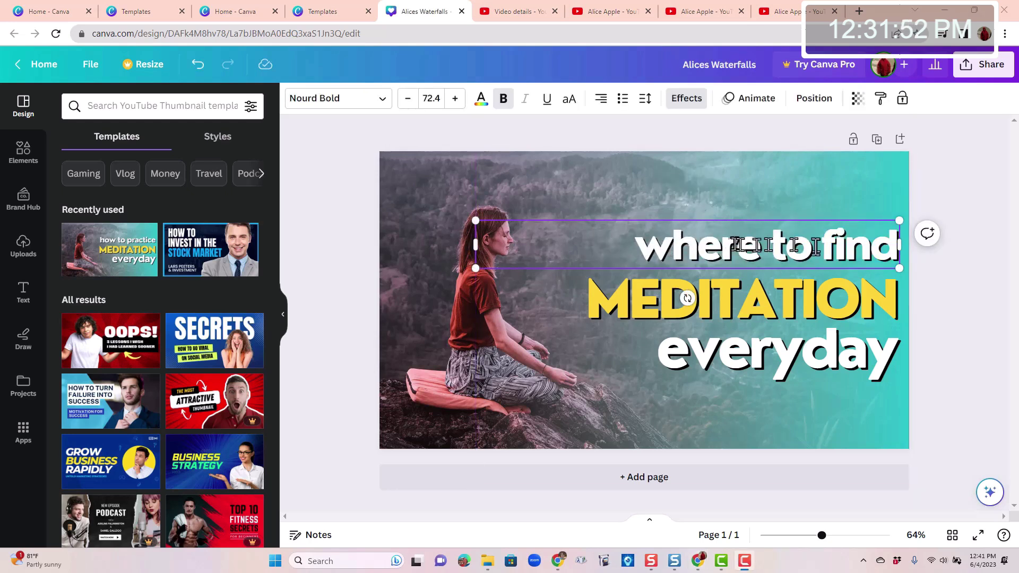
Change the MEDITATION and everyday lines to 'WATERFALLS' and 'in North America'
double_click(637, 303)
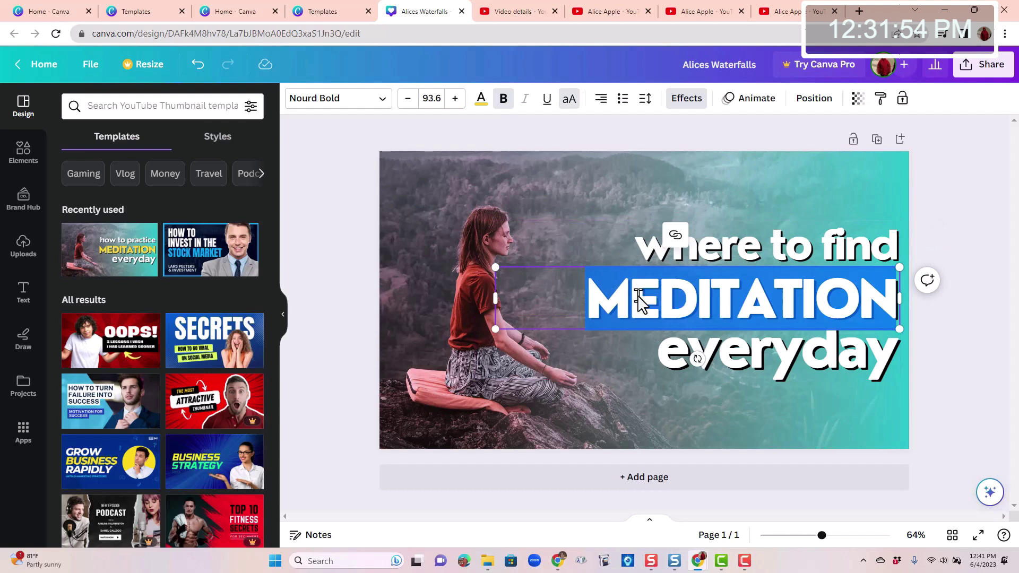
type("WATERFALLS")
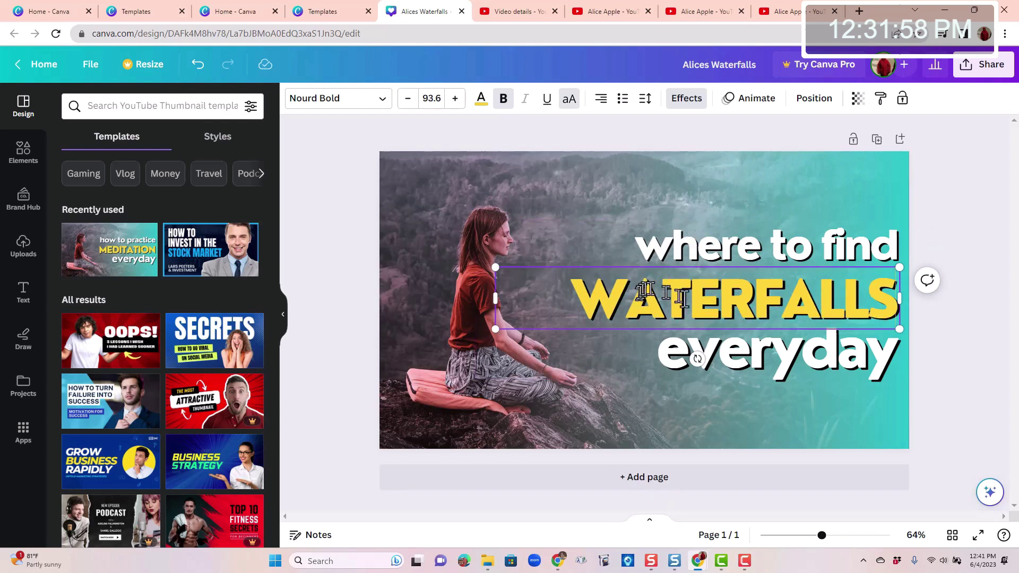
double_click(738, 355)
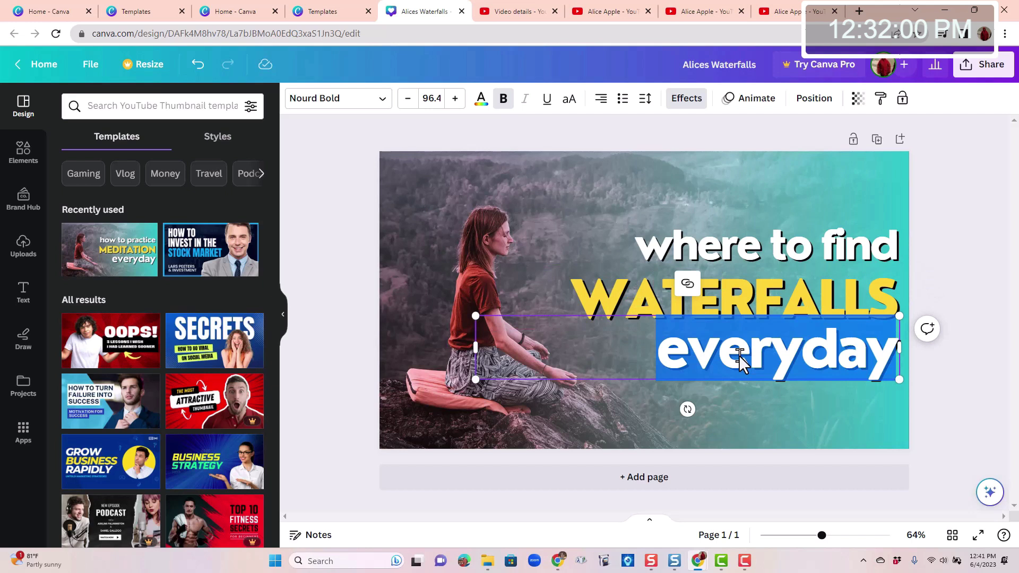
type("in North America")
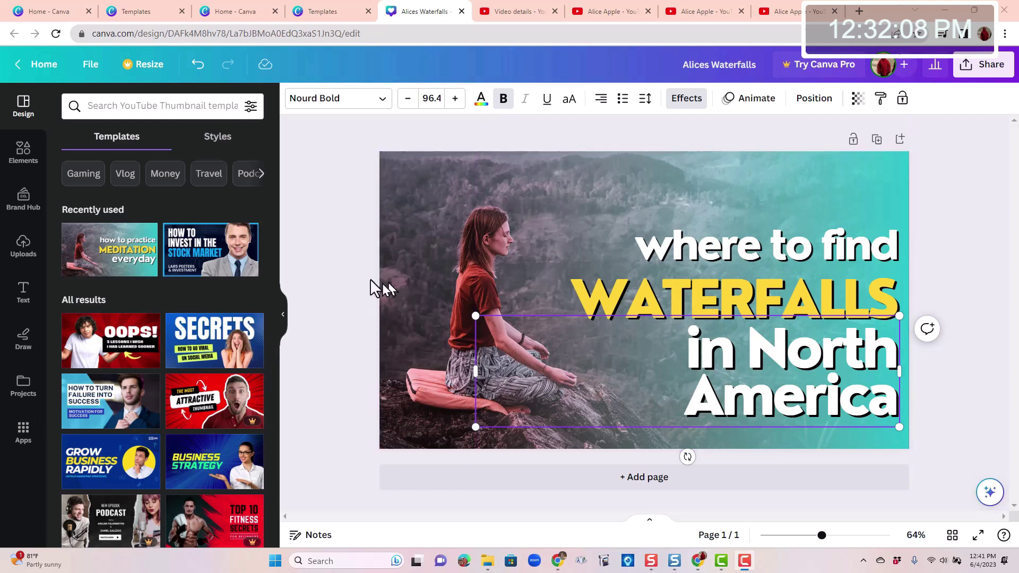
Search Elements photos for 'waterfall' and drop one in as the background image
left_click(21, 162)
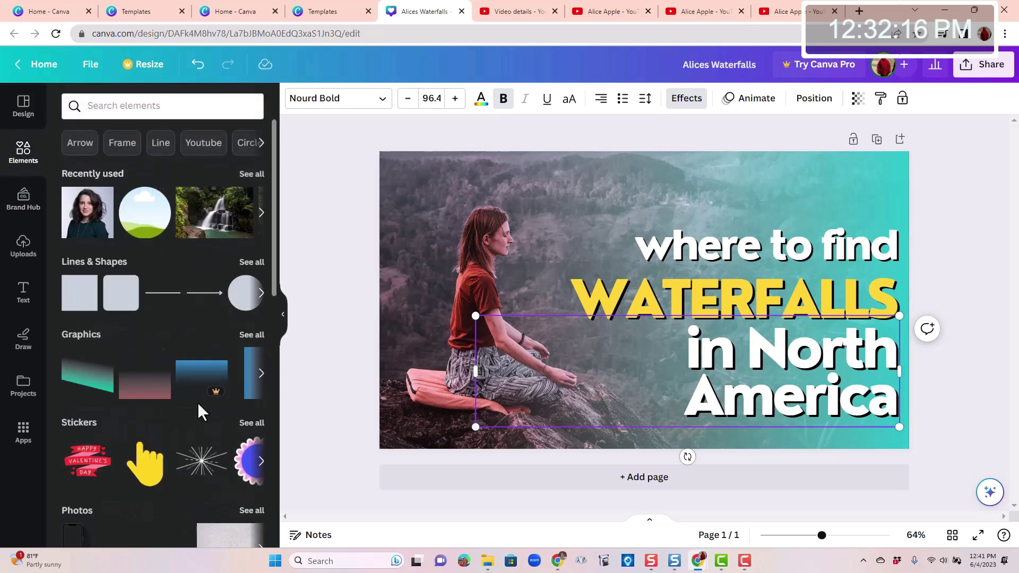
scroll(197, 403, "down", 6)
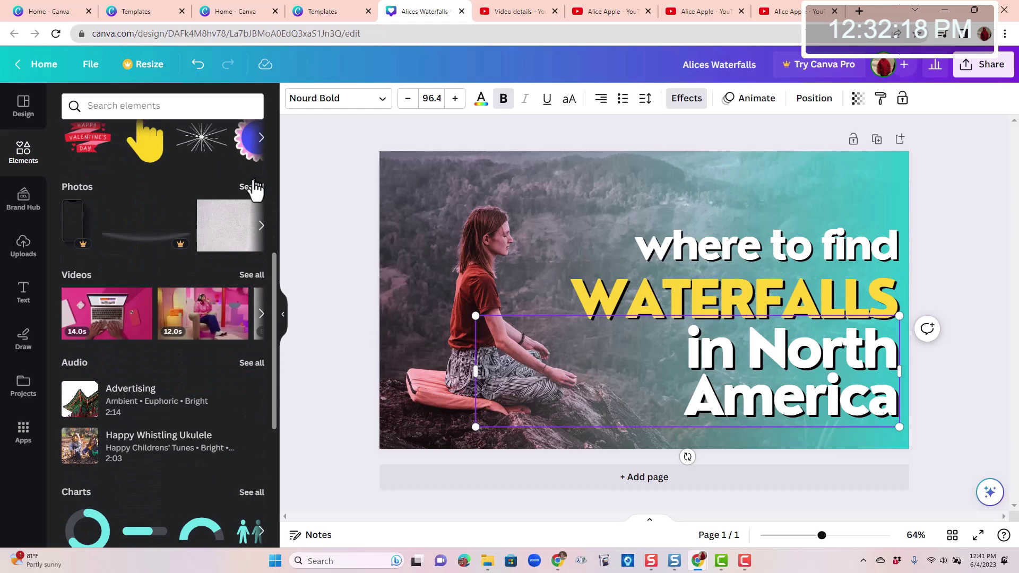
left_click(247, 187)
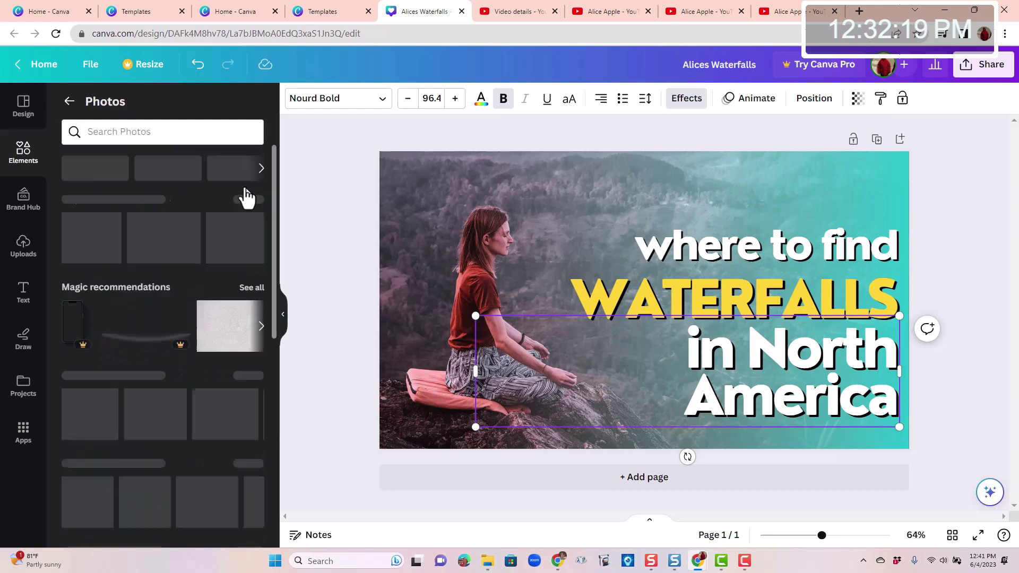
left_click(132, 132)
type("waterfall")
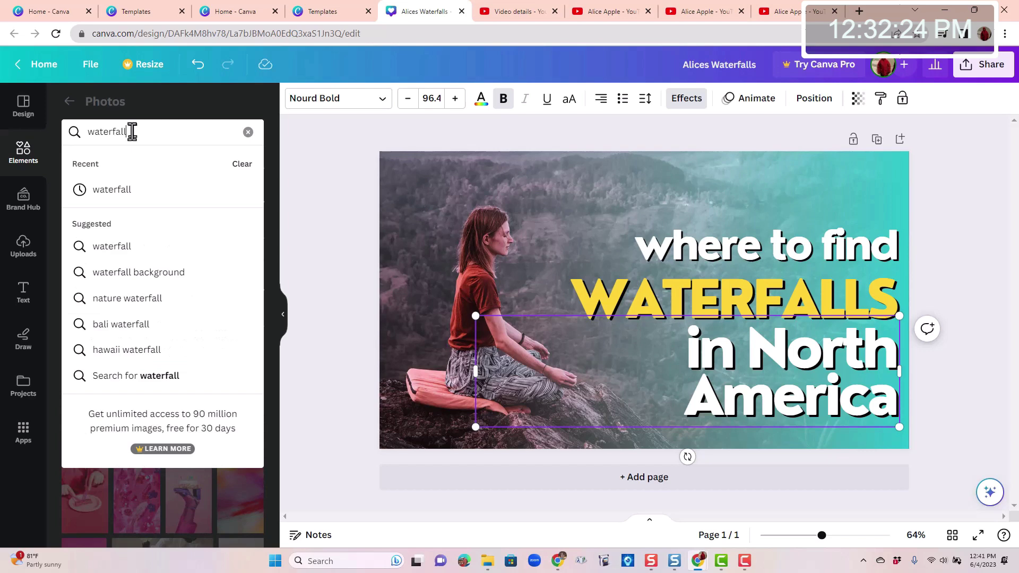
key("Return")
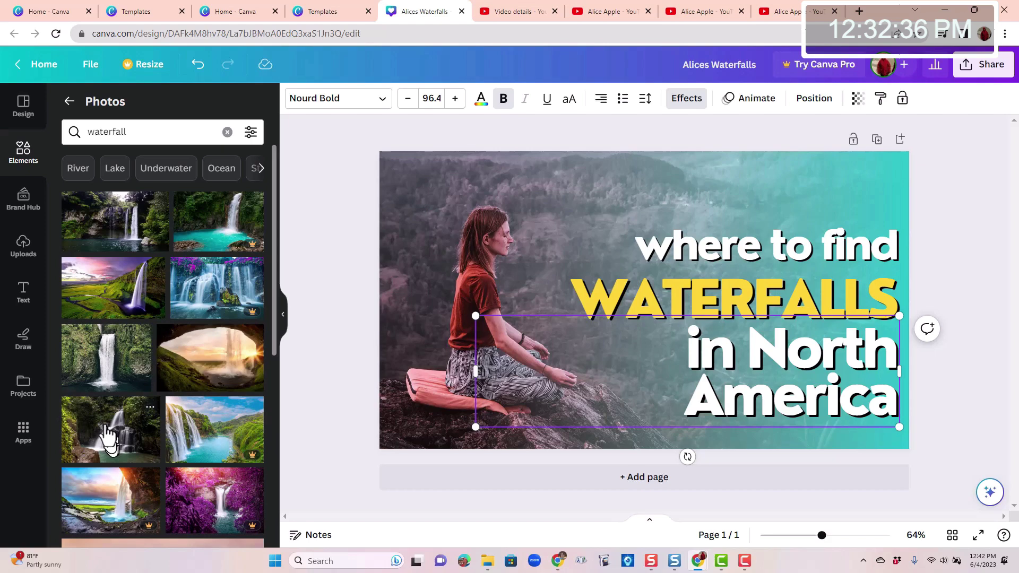
left_click_drag(98, 446, 398, 236)
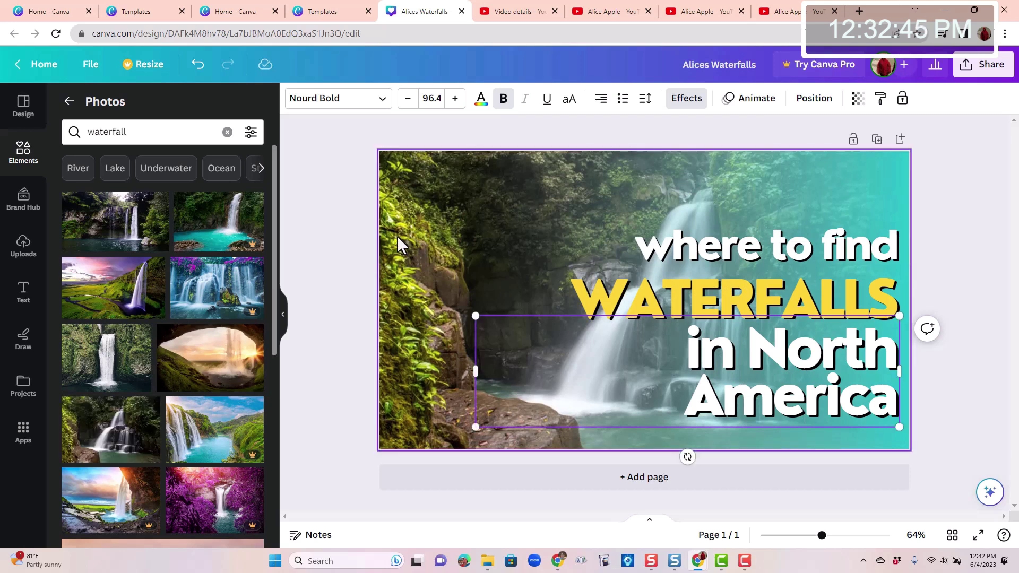
Add a circle frame from the Elements Frames collection to the thumbnail
left_click(23, 159)
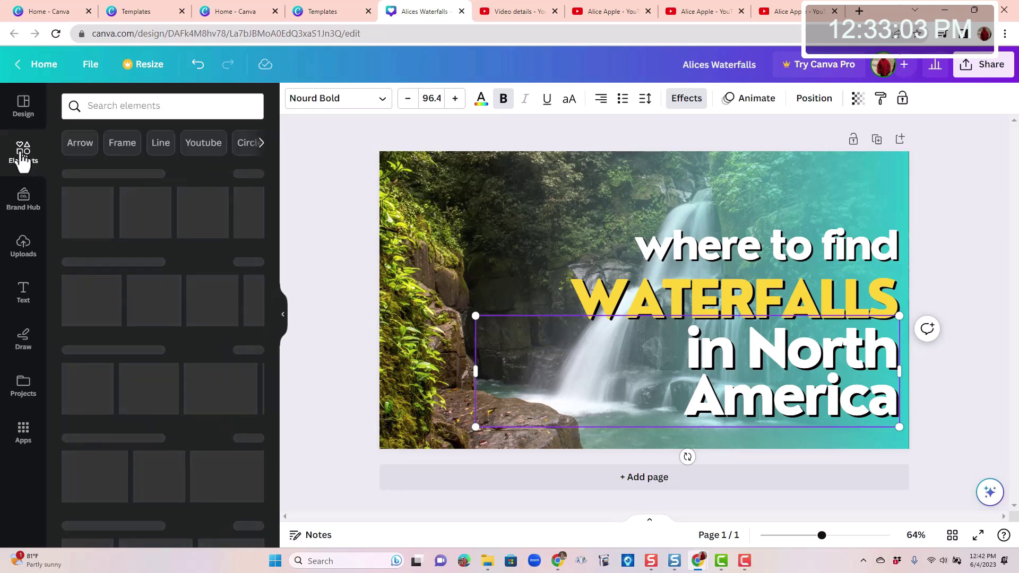
left_click(123, 143)
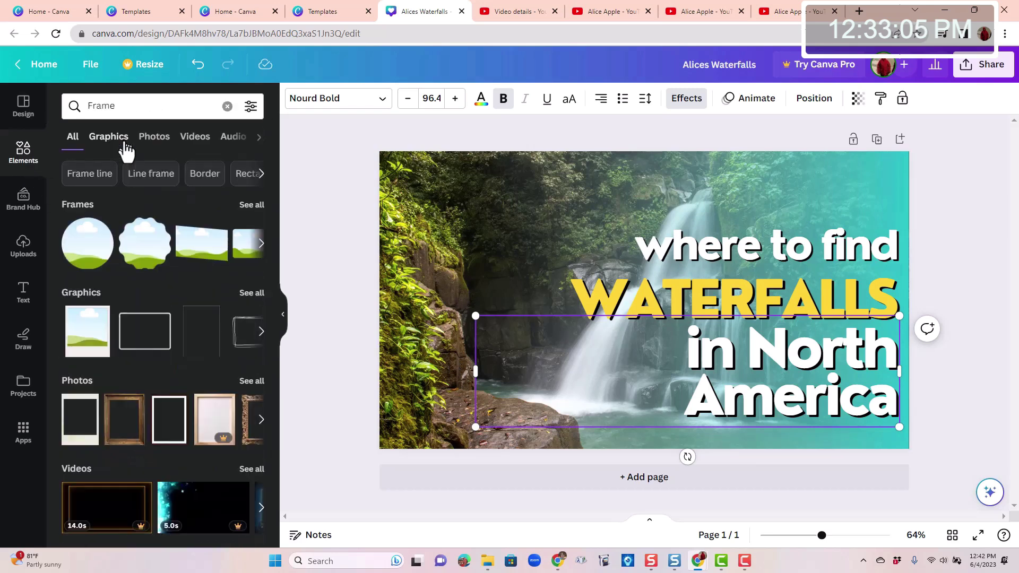
left_click(251, 206)
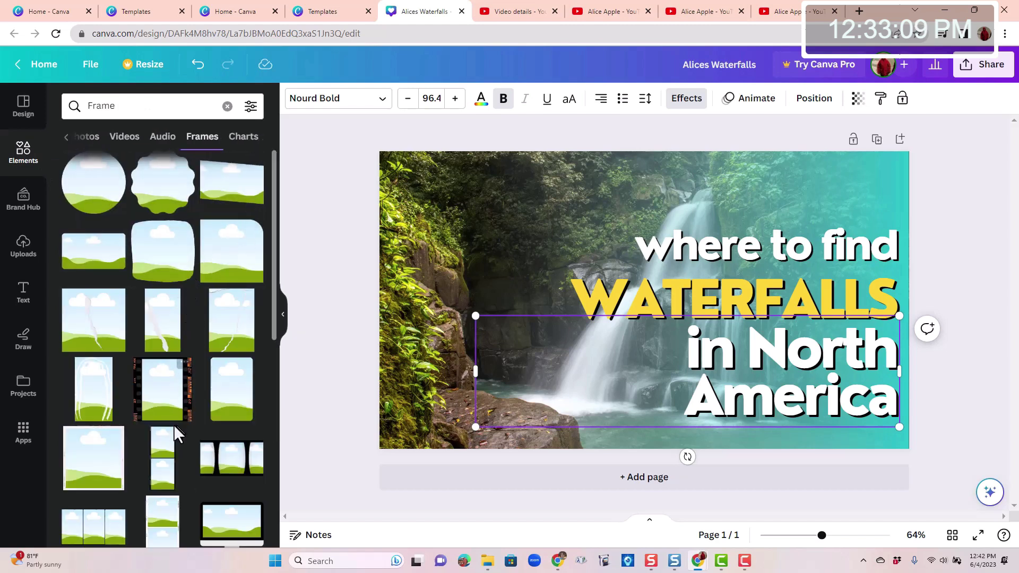
scroll(177, 432, "down", 3)
scroll(176, 432, "up", 4)
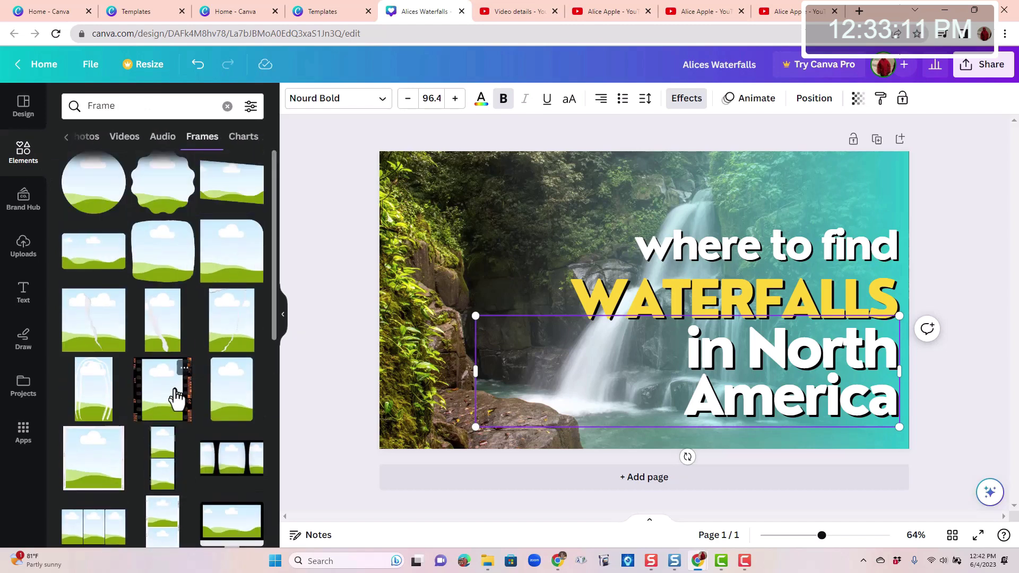
left_click_drag(96, 186, 424, 298)
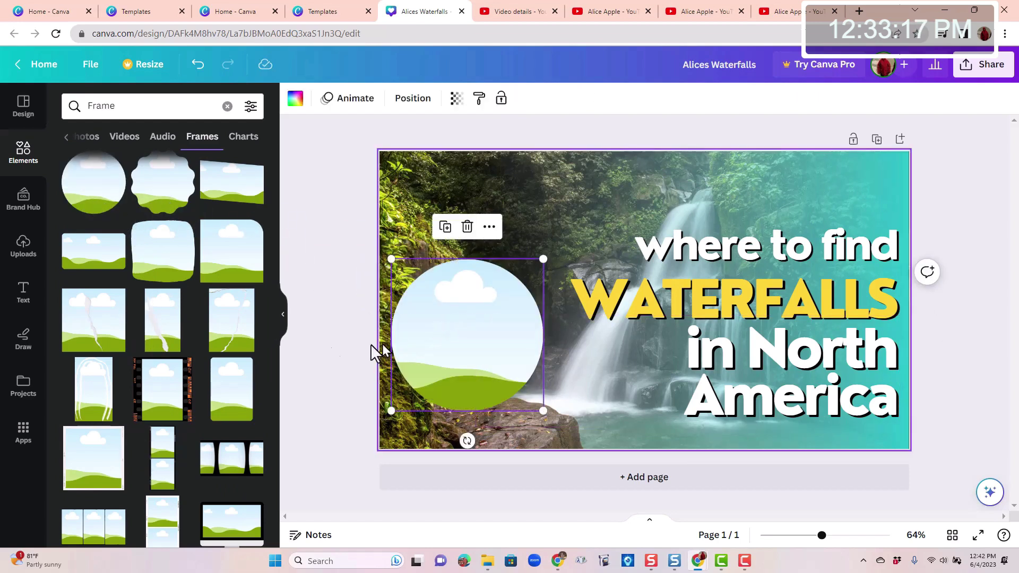
Fill the circle frame with a 'woman' stock photo, shrink it to 252×252 and nudge it up
left_click(22, 152)
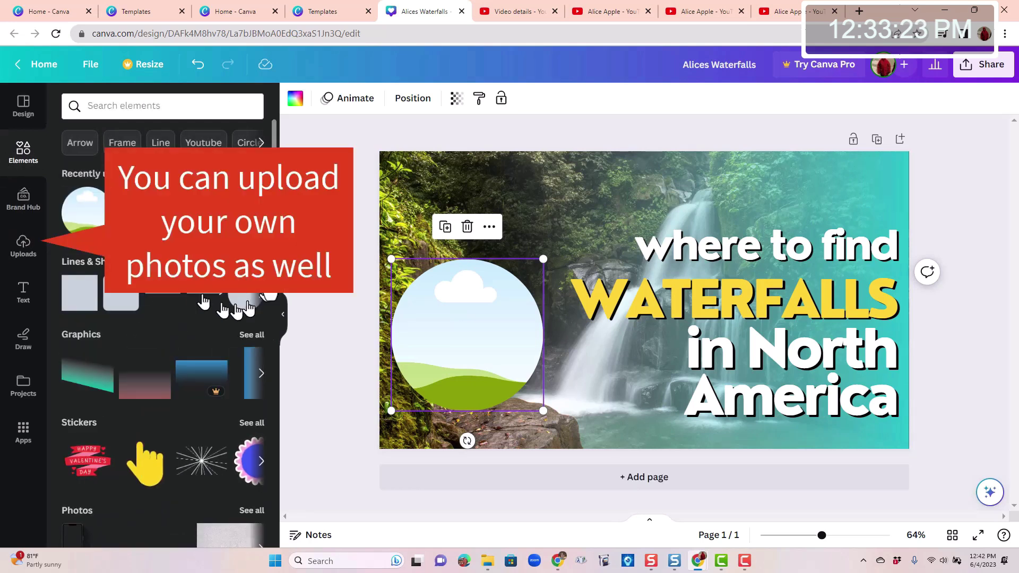
scroll(81, 380, "down", 3)
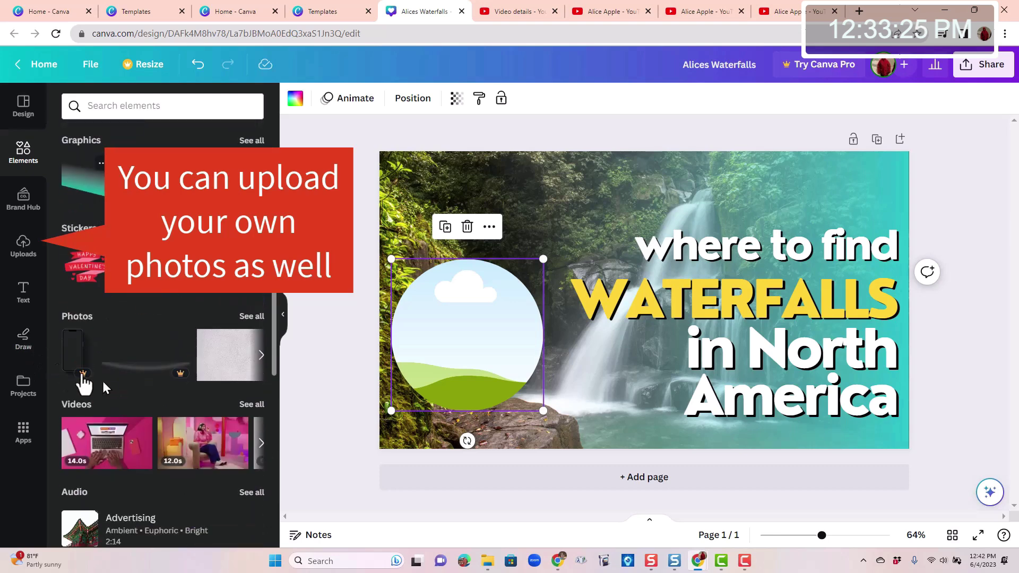
left_click(252, 317)
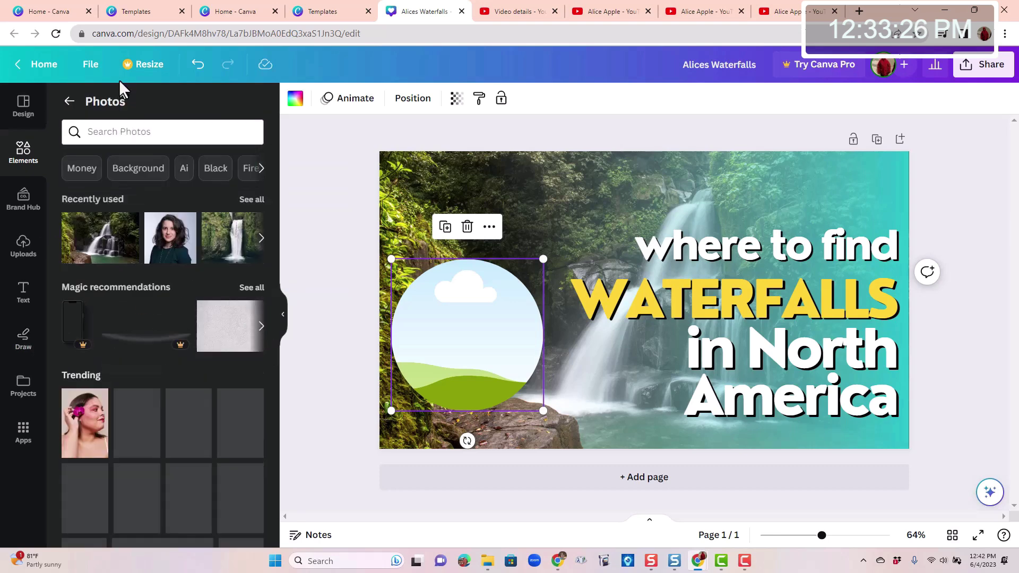
left_click(134, 131)
type("woman")
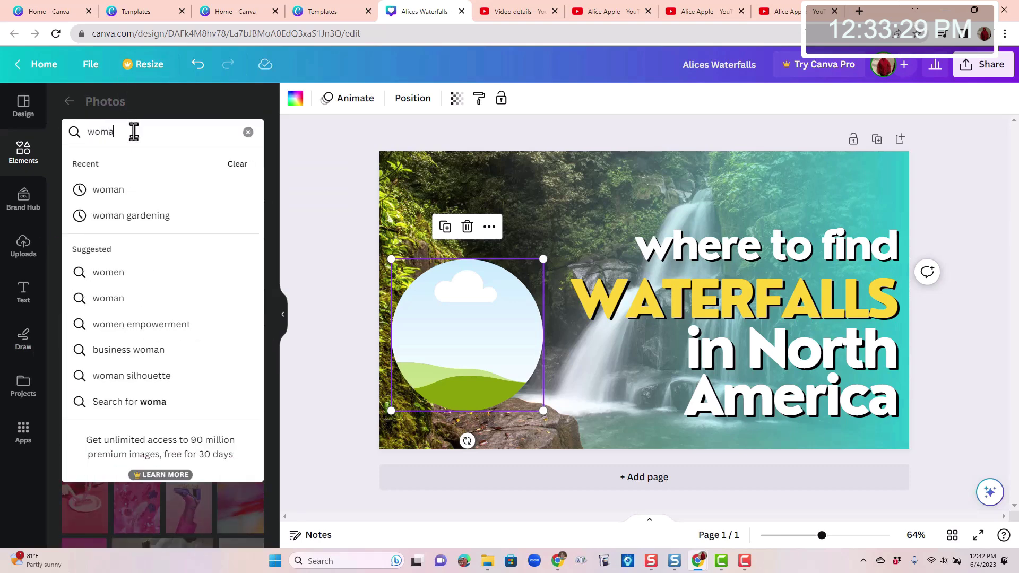
key("Return")
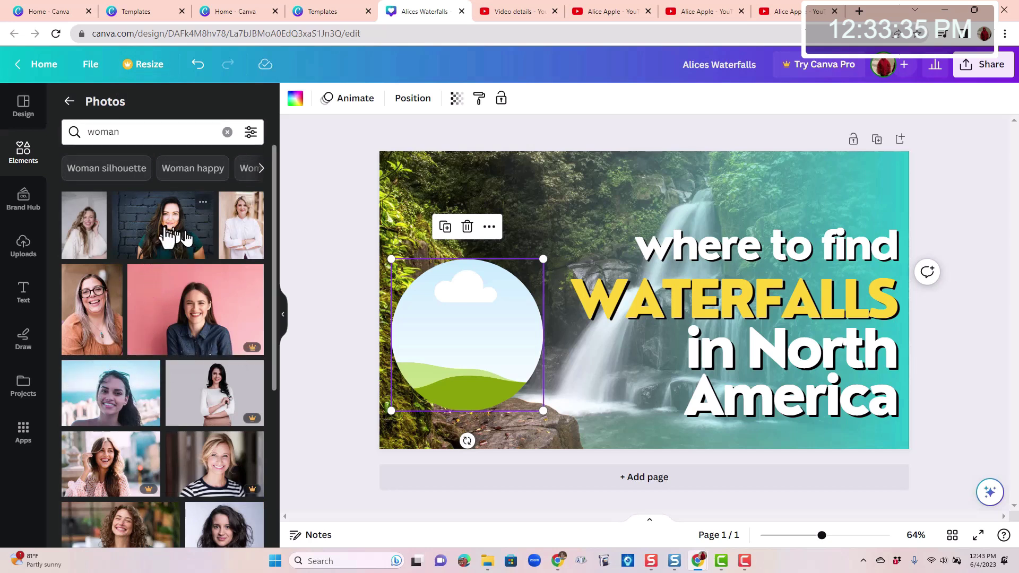
left_click_drag(170, 239, 425, 313)
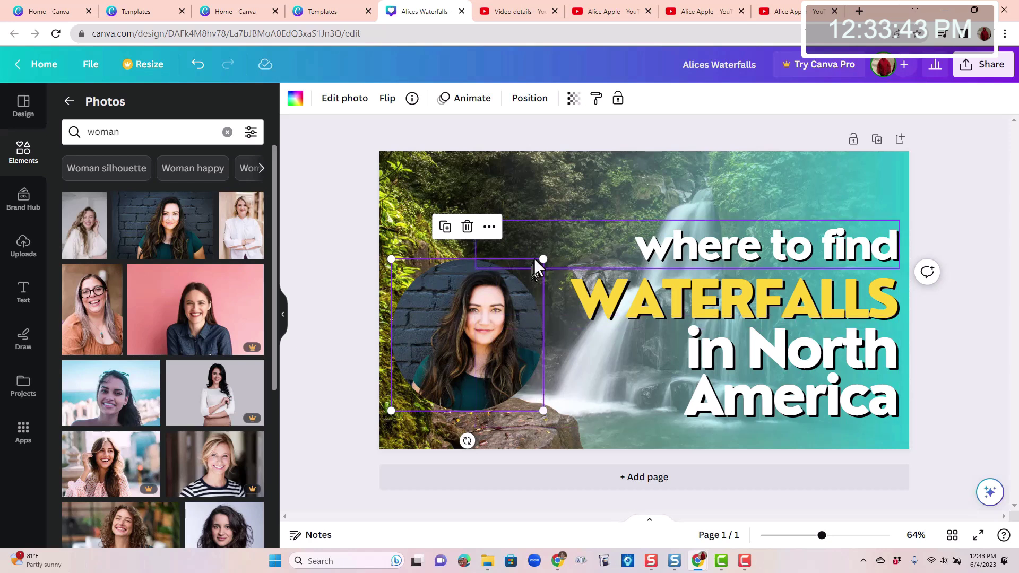
left_click_drag(543, 258, 481, 299)
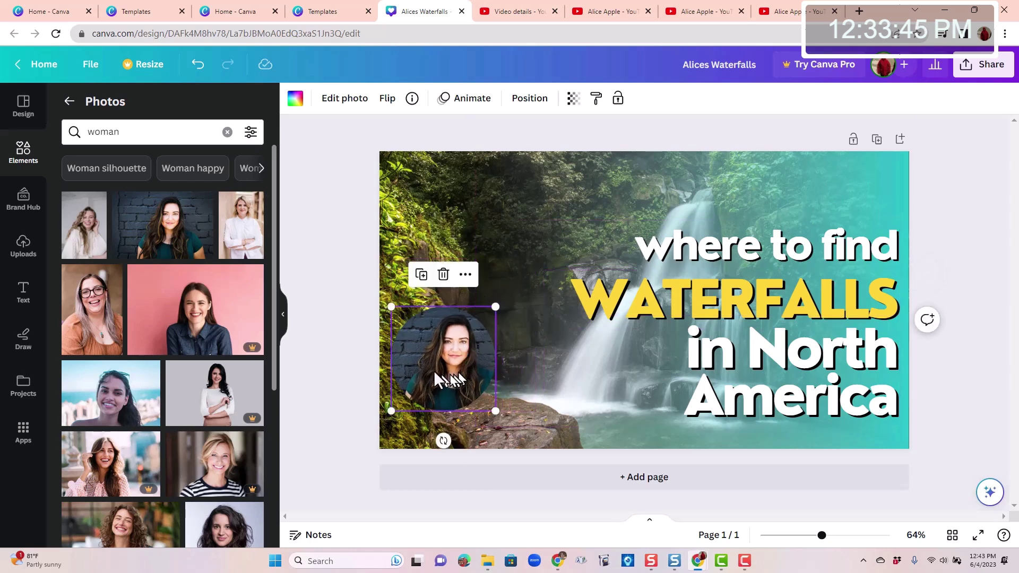
left_click_drag(435, 373, 434, 344)
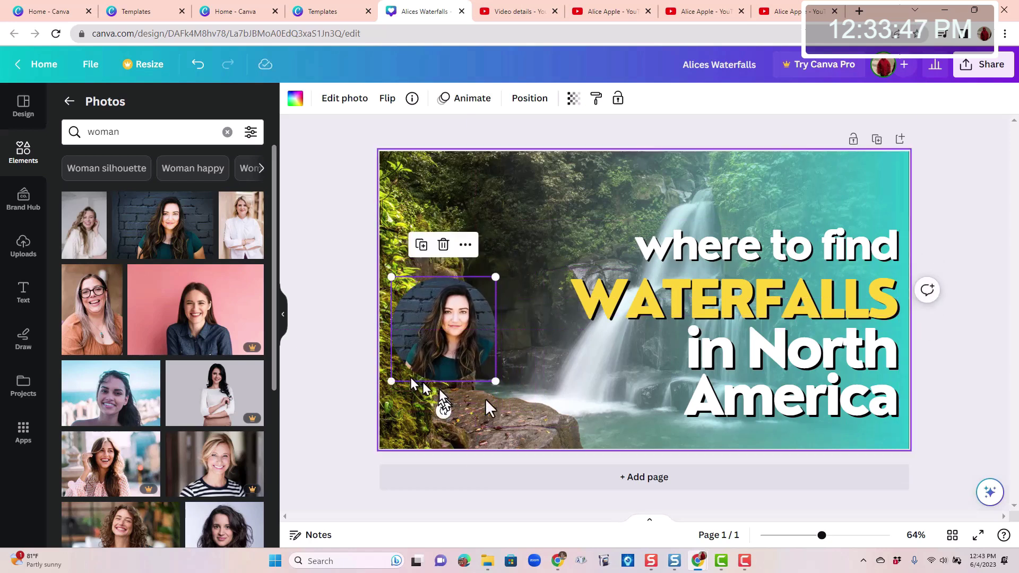
Add the neon pink and yellow 'Good vibes' font combination from the Text panel
left_click(23, 297)
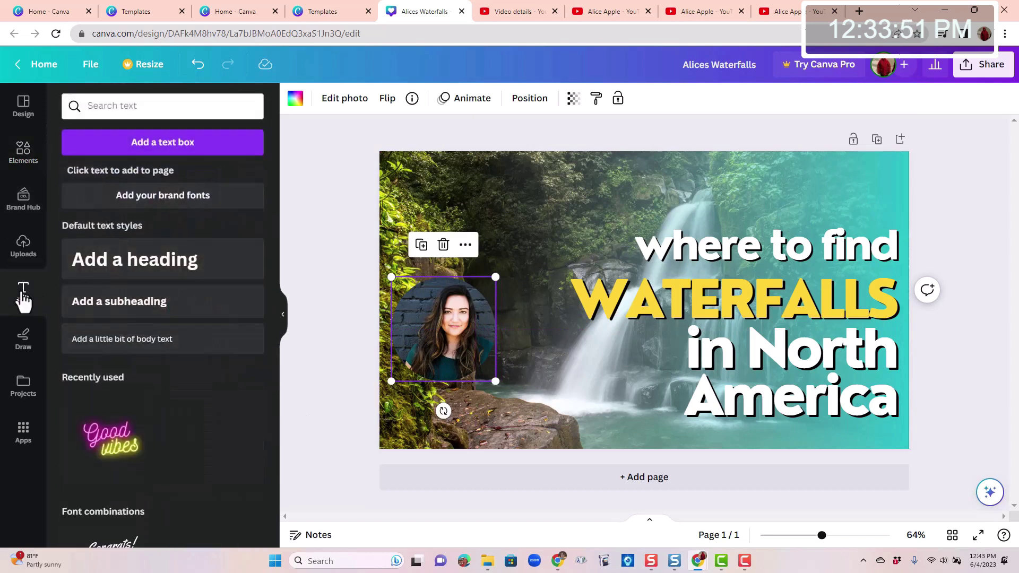
scroll(210, 355, "down", 6)
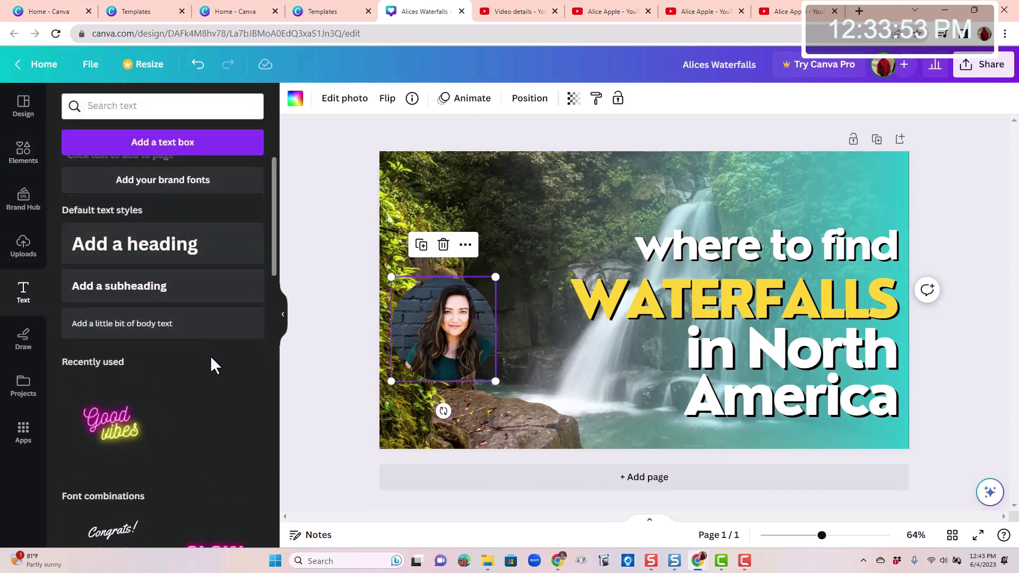
scroll(161, 300, "down", 10)
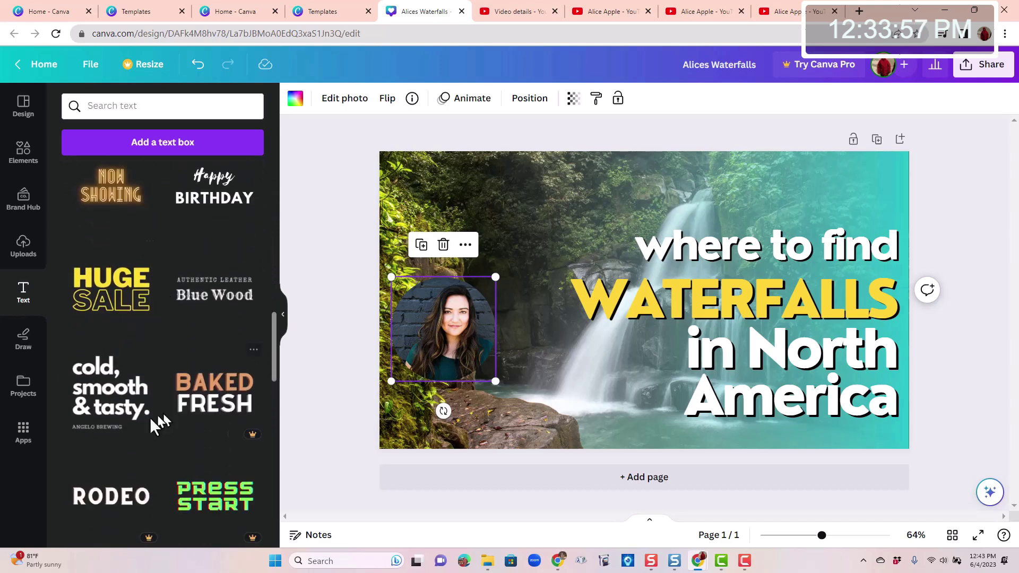
scroll(118, 414, "down", 3)
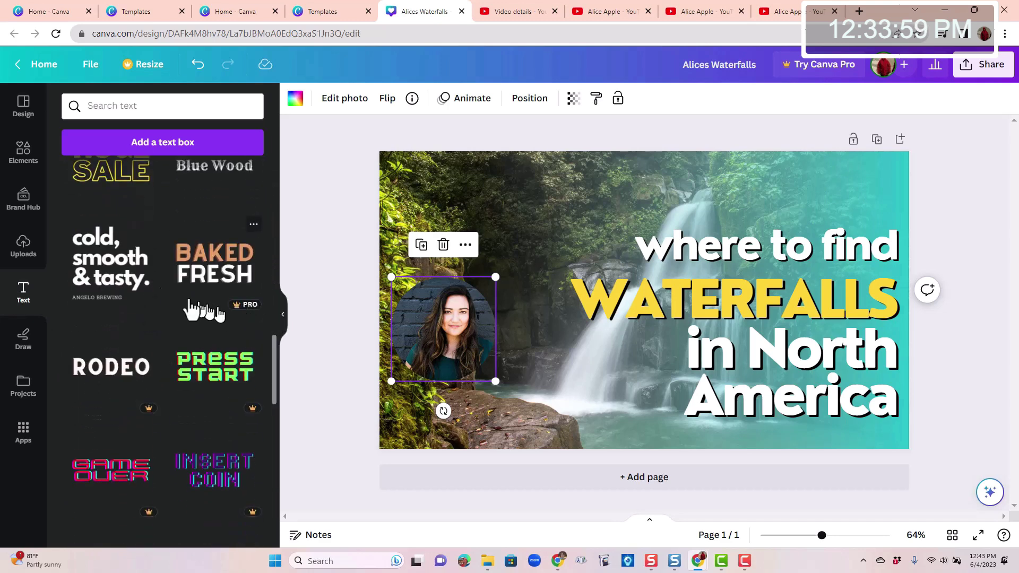
scroll(85, 281, "down", 6)
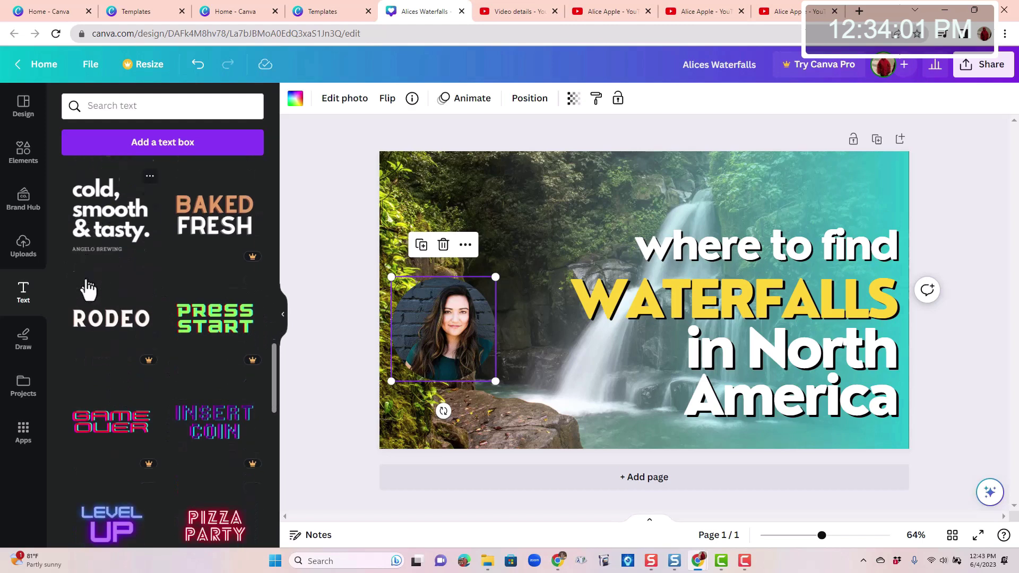
scroll(85, 286, "down", 9)
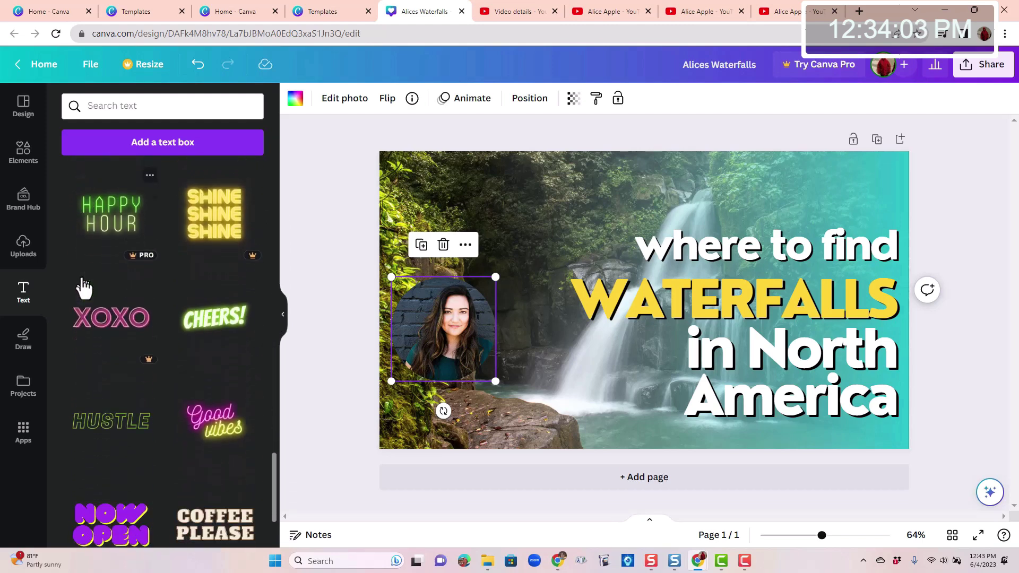
scroll(80, 289, "down", 2)
scroll(117, 340, "up", 4)
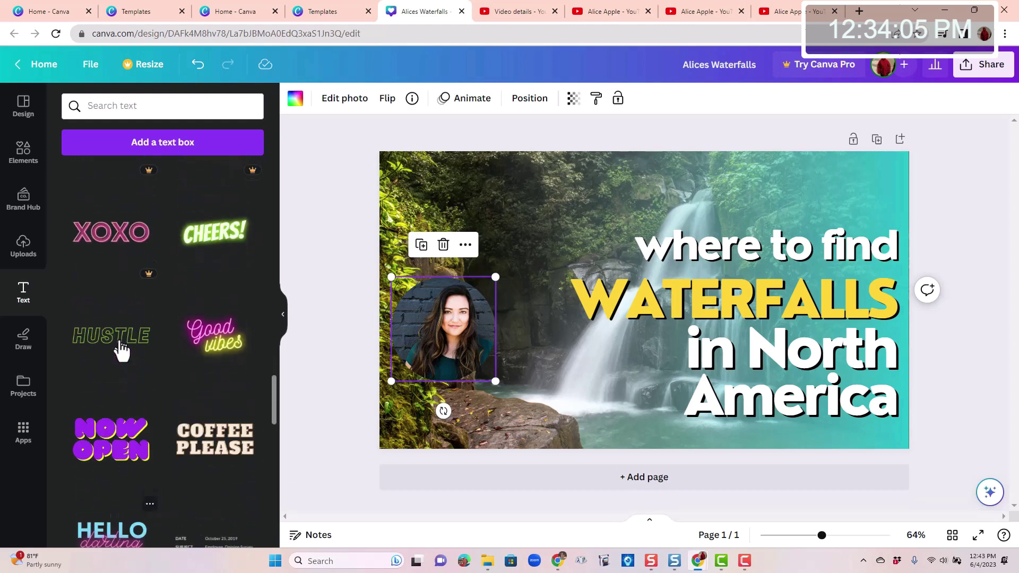
left_click(213, 356)
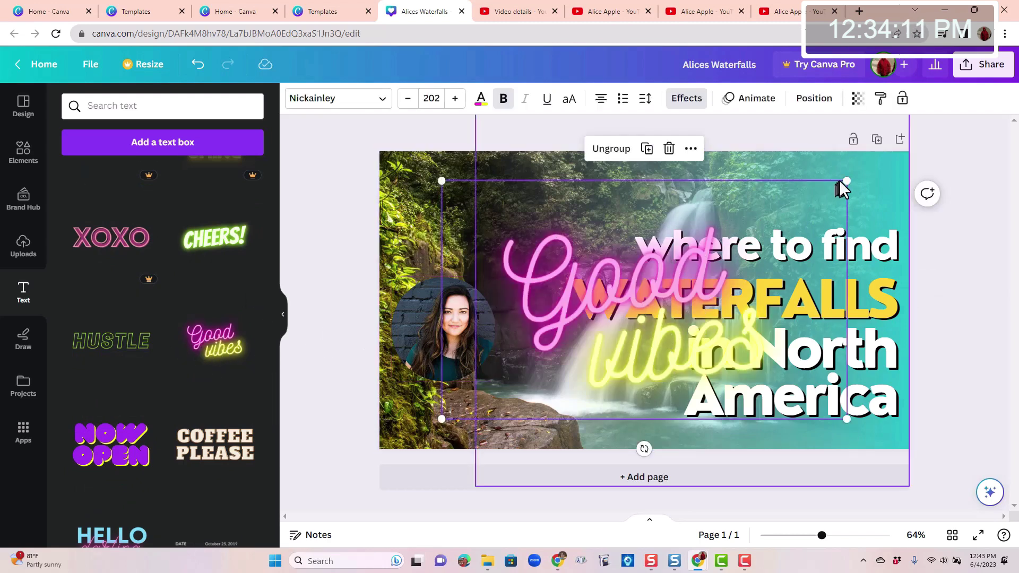
Shrink the neon text, place it below the portrait and retype it as 'Alice's Adventure'
left_click_drag(844, 180, 535, 301)
left_click_drag(510, 384, 451, 403)
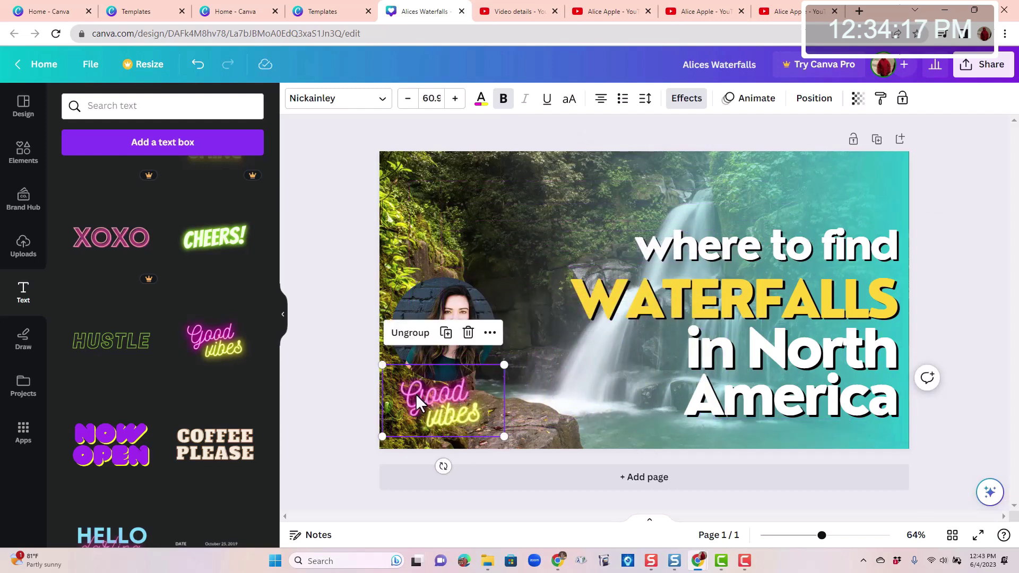
double_click(419, 393)
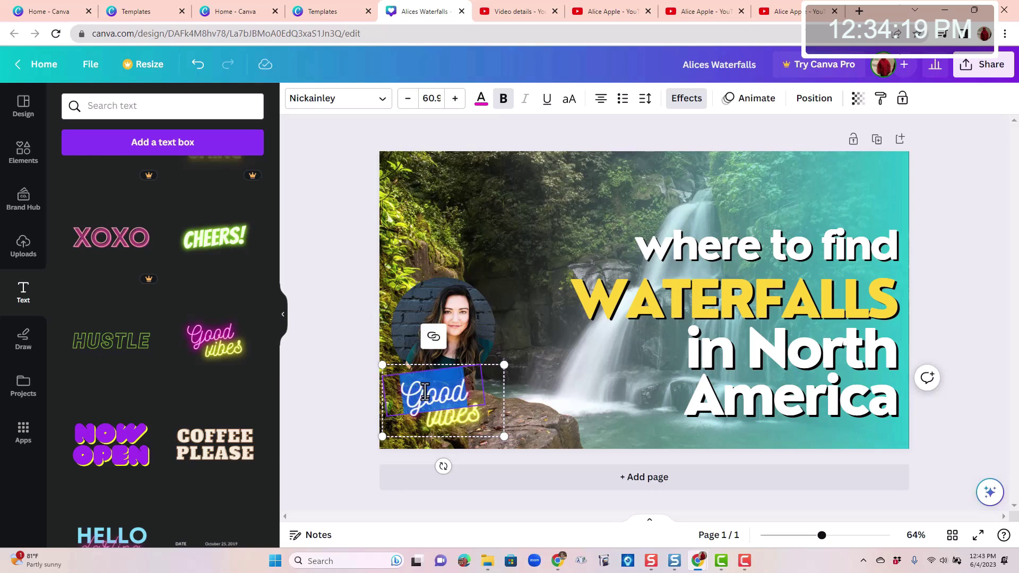
type("Alice")
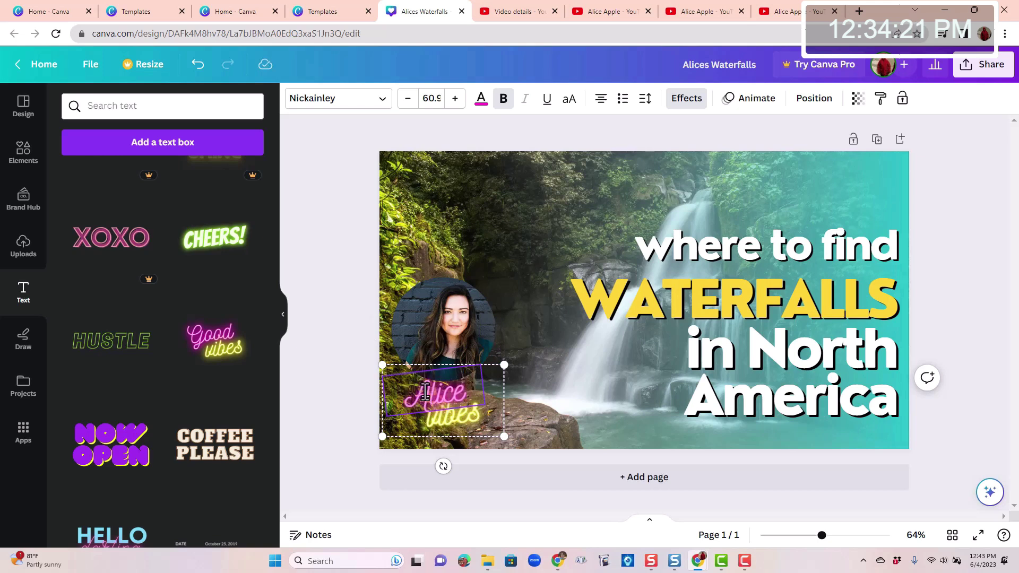
type("'s")
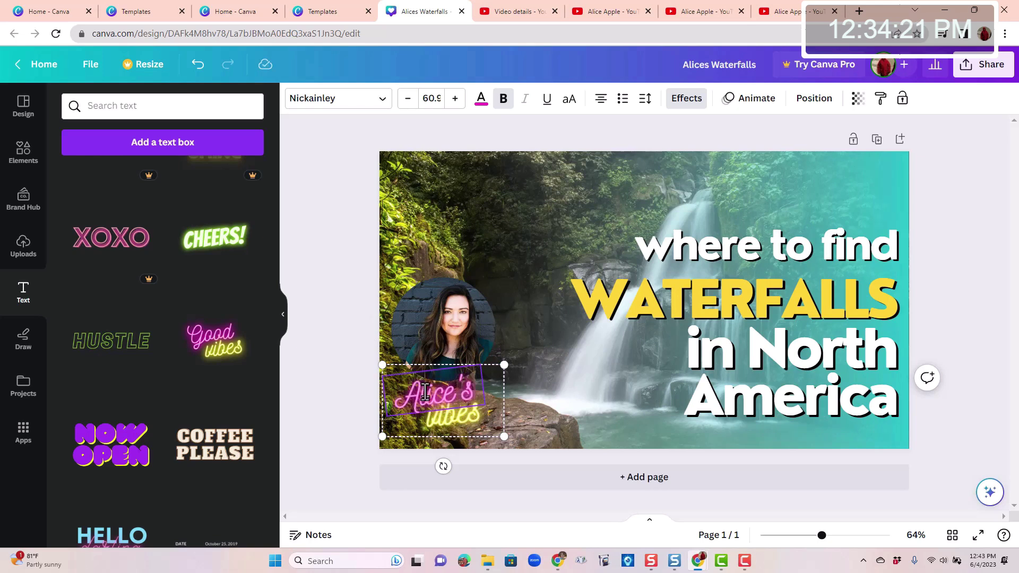
double_click(447, 417)
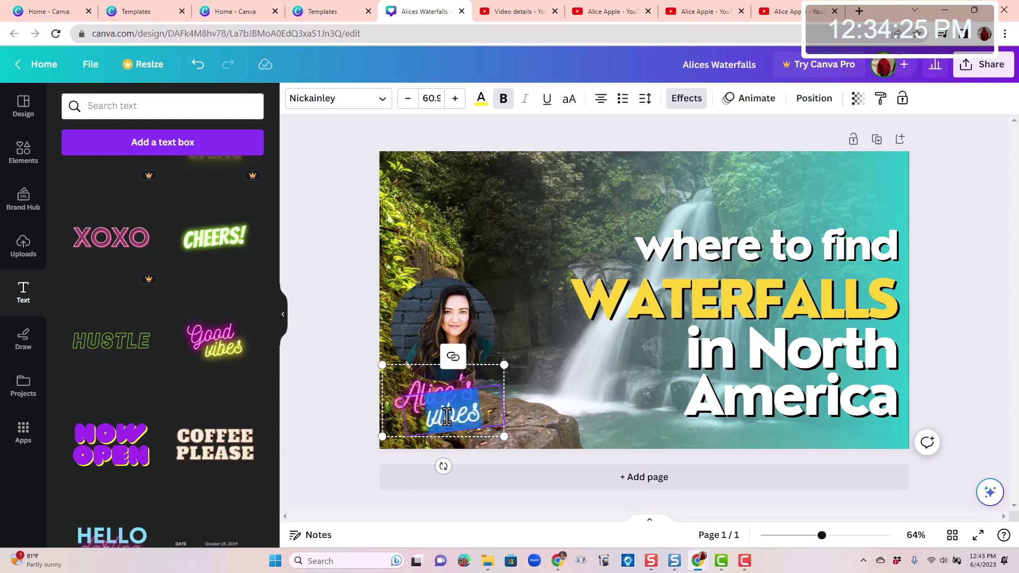
type("Adventure")
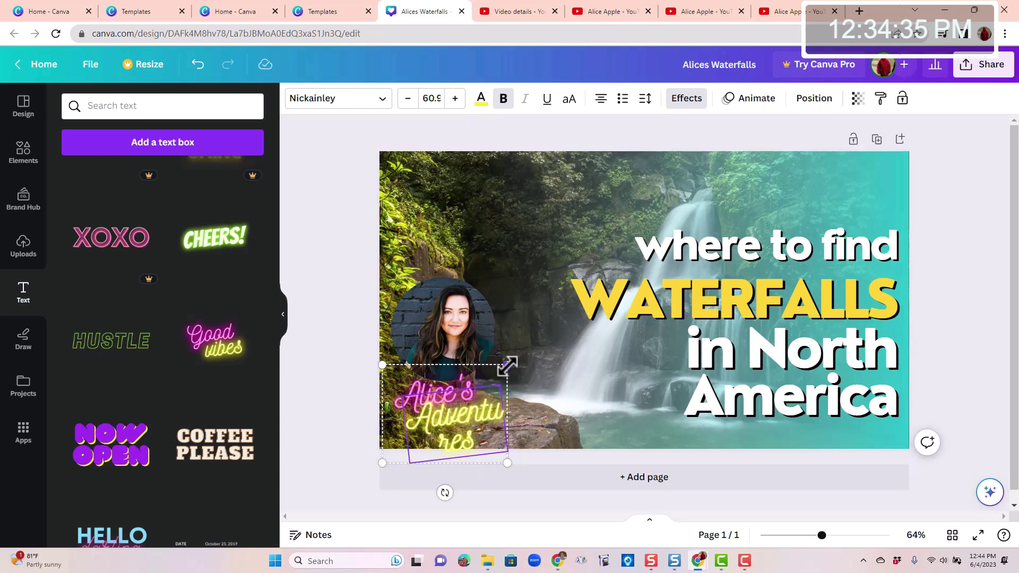
Enlarge and ungroup the neon text, widen it so Adventures fits one line, shift left
mouse_move(507, 365)
left_mouse_down()
mouse_move(564, 325)
mouse_move(514, 364)
mouse_move(556, 334)
mouse_move(522, 357)
left_mouse_up()
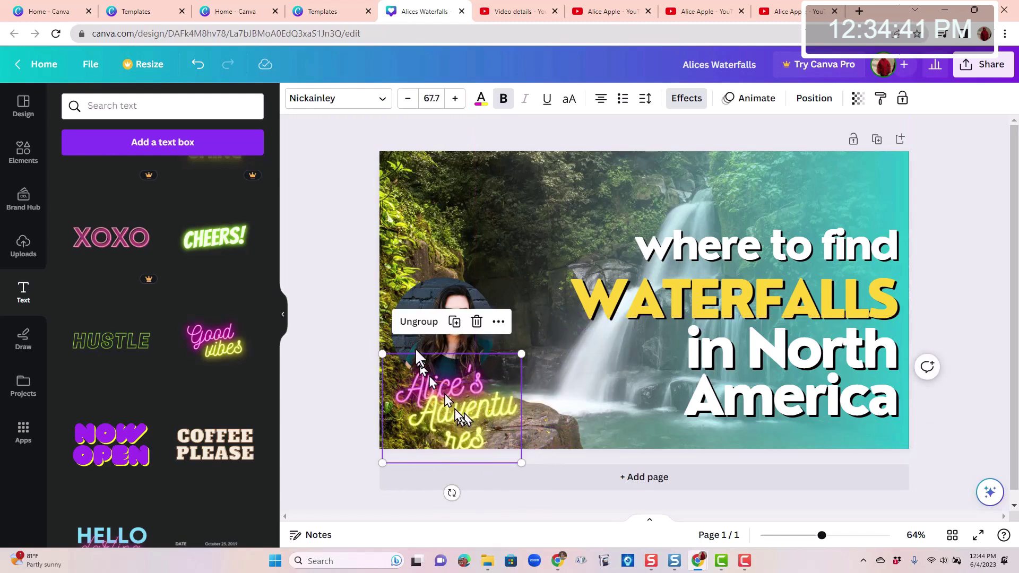
left_click(423, 322)
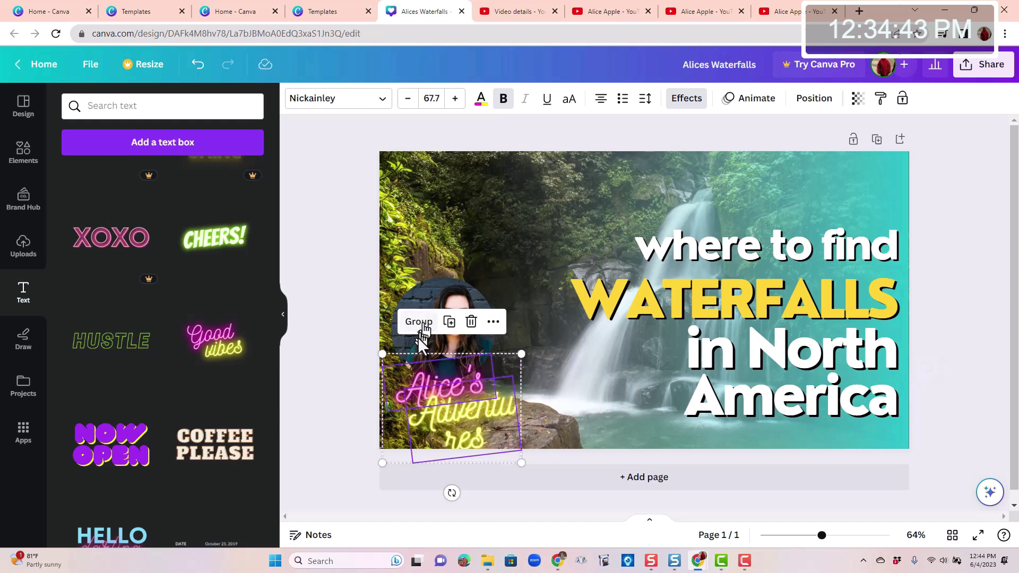
left_click(397, 428)
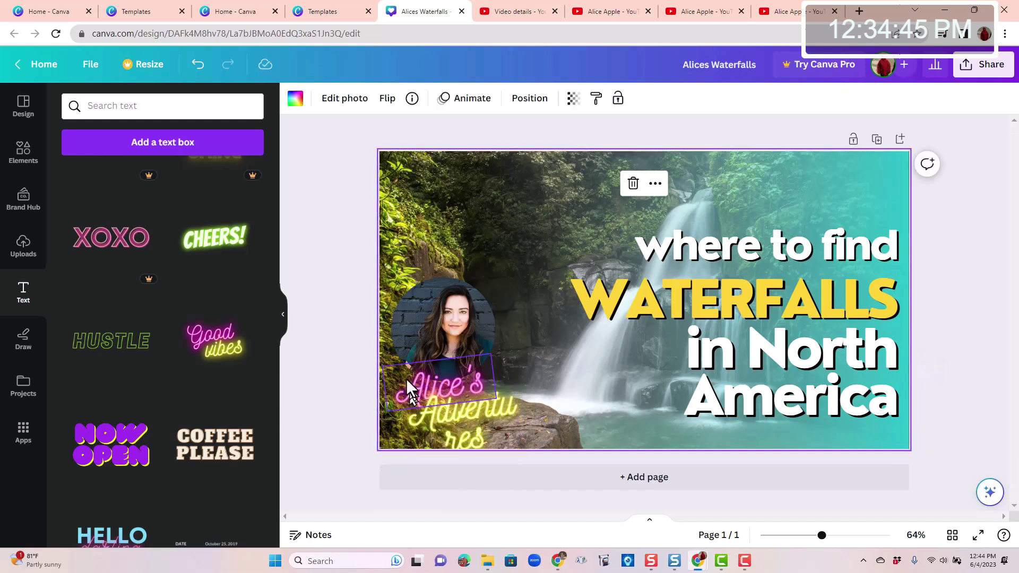
left_click(454, 425)
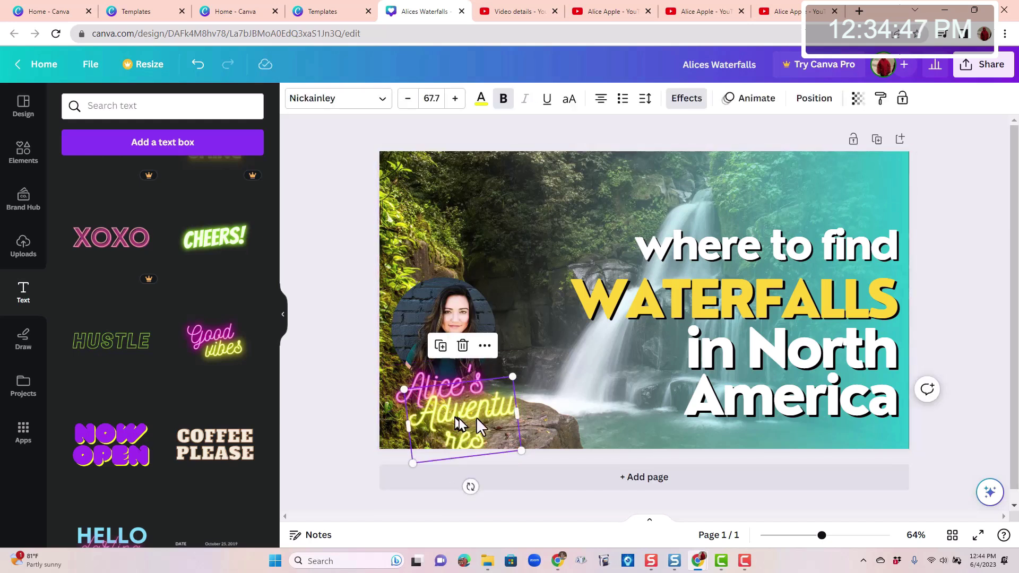
left_click_drag(519, 416, 563, 405)
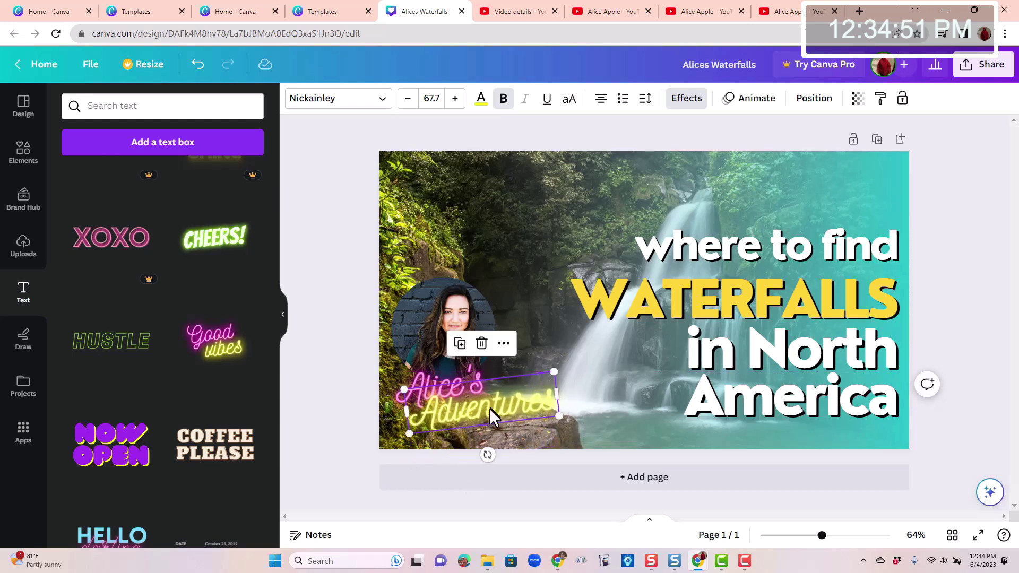
left_click_drag(492, 416, 488, 412)
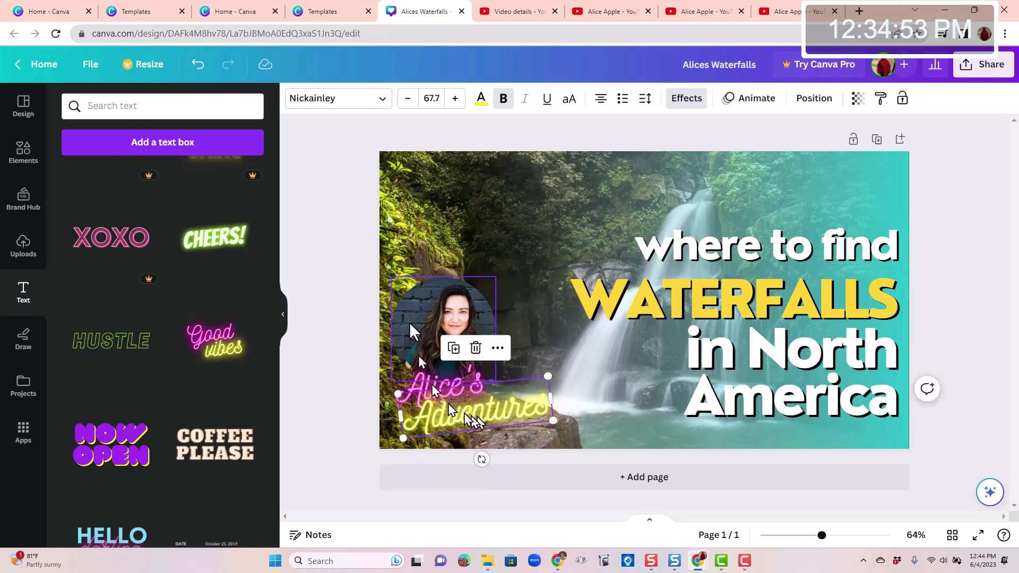
left_click(409, 209)
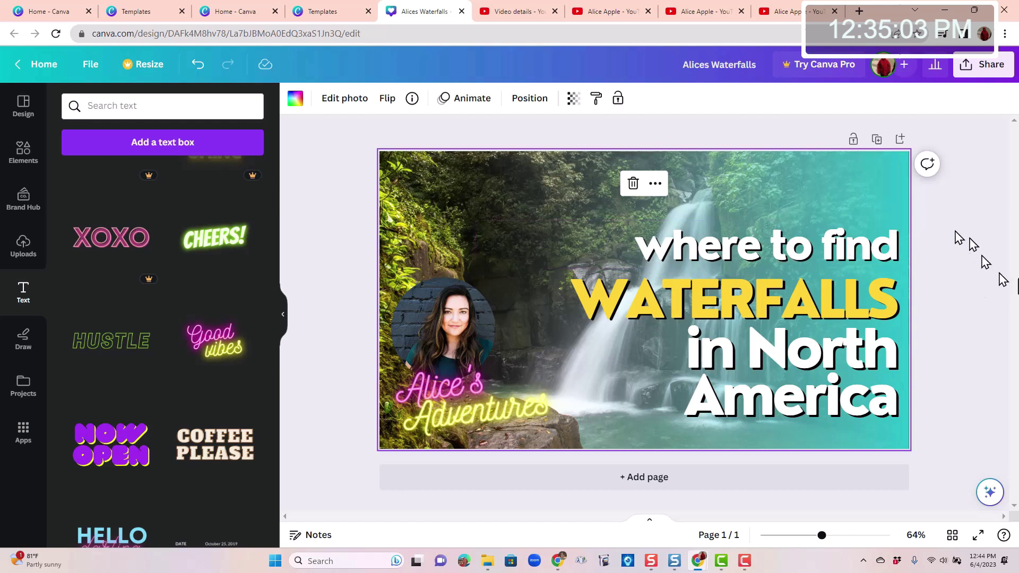
Download the finished thumbnail as a 1280 × 720 JPG named Alices Waterfalls.jpg
left_click(988, 73)
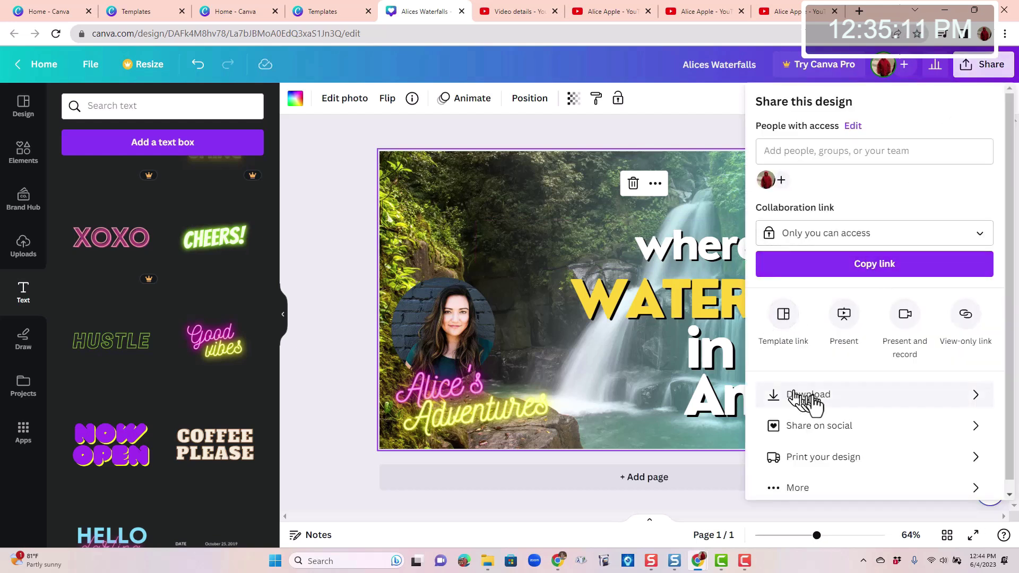
left_click(974, 401)
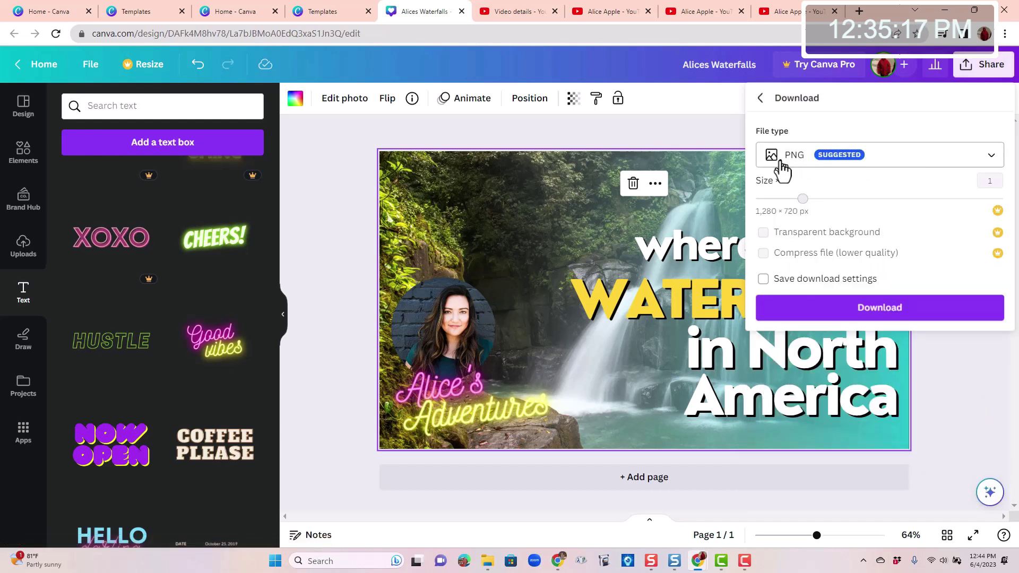
left_click(991, 157)
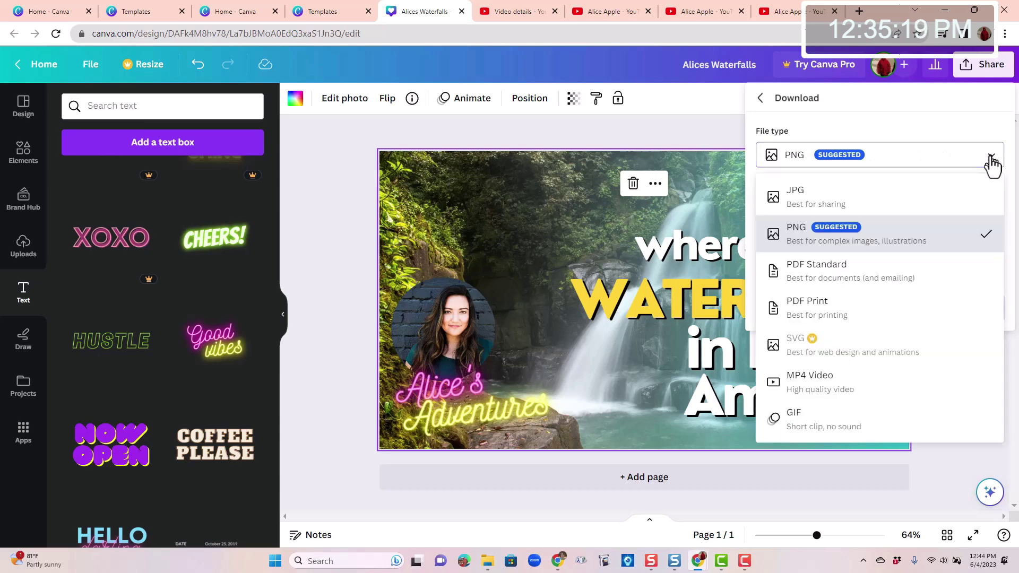
left_click(810, 200)
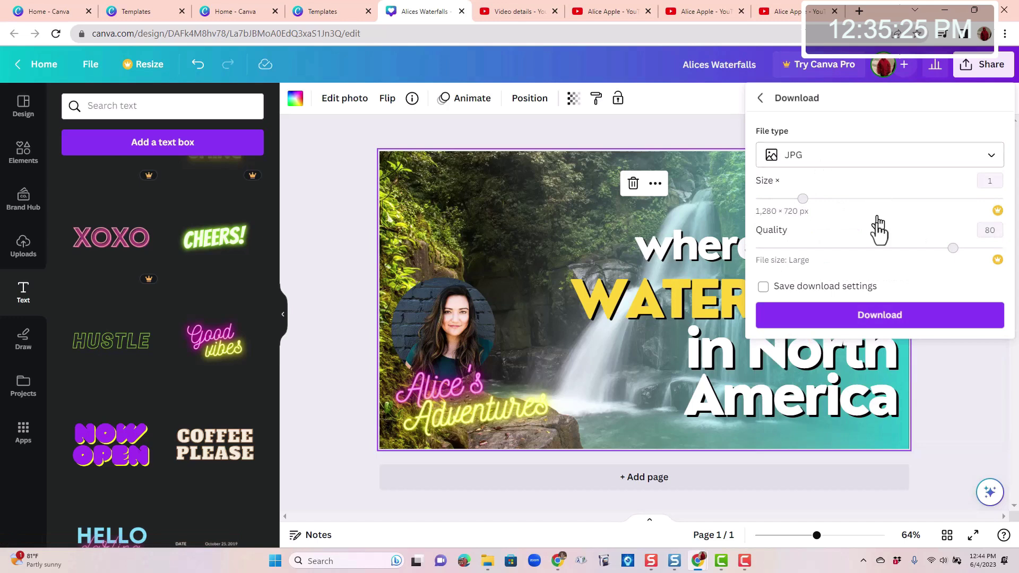
left_click(893, 318)
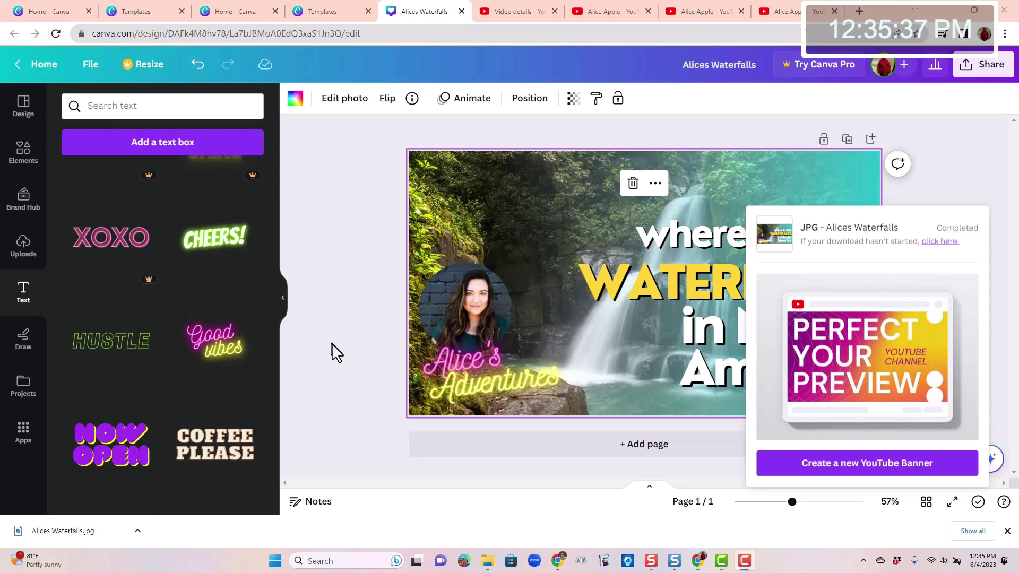
Go to YouTube Studio's Content list and open the 'Blue Ridge Parkway Waterfalls' video details
left_click(794, 16)
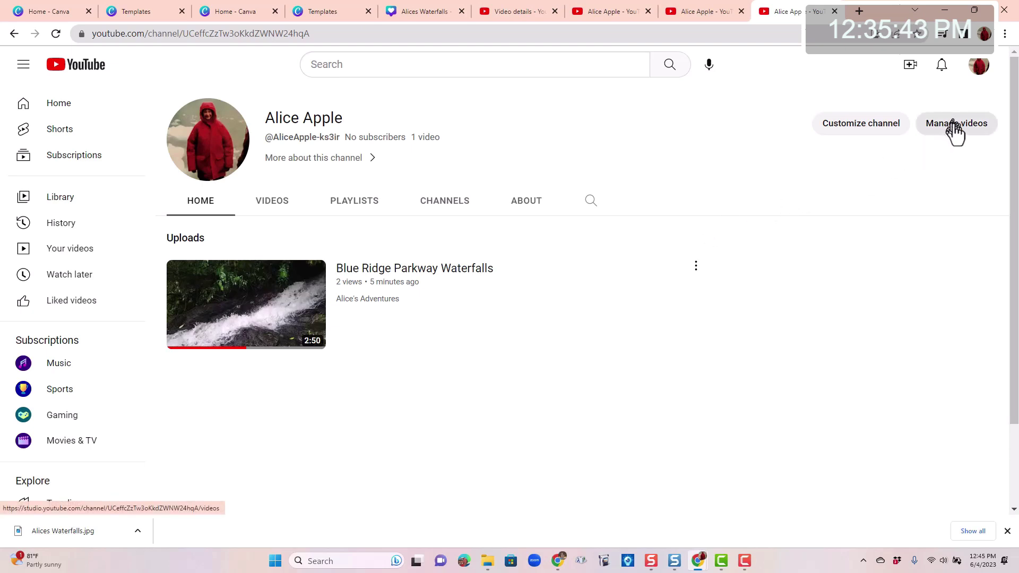
left_click(980, 68)
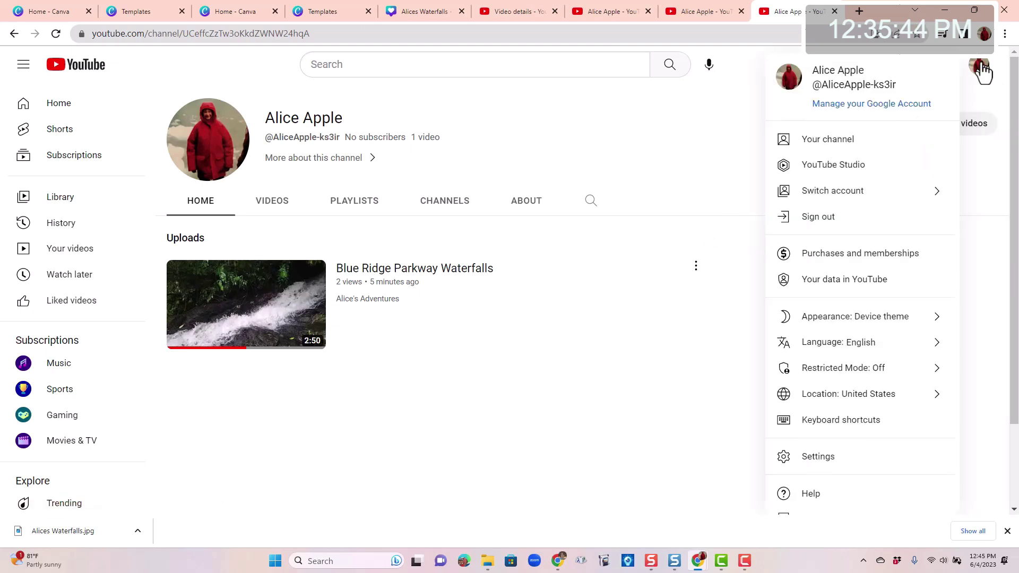
left_click(821, 169)
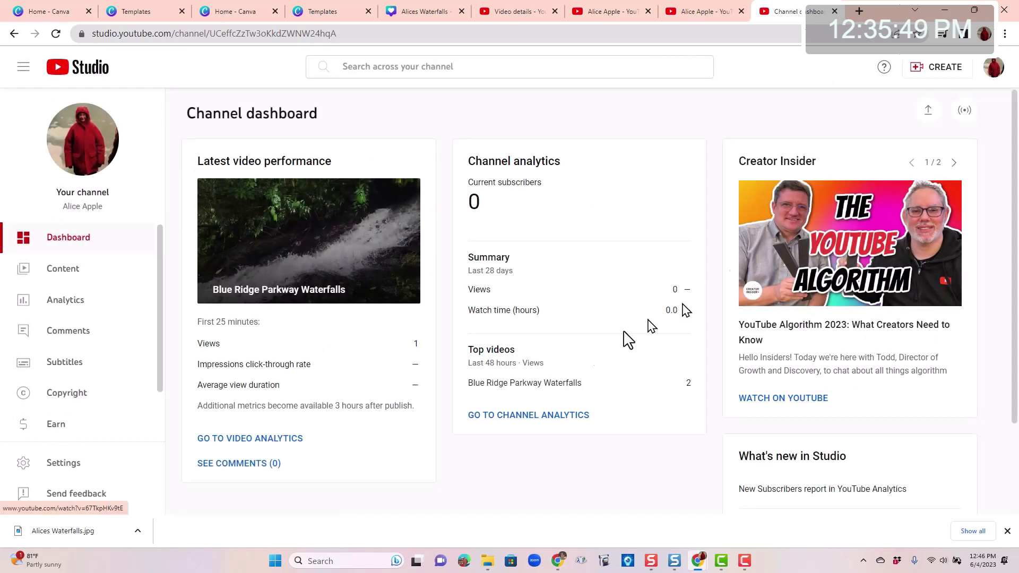
left_click(60, 273)
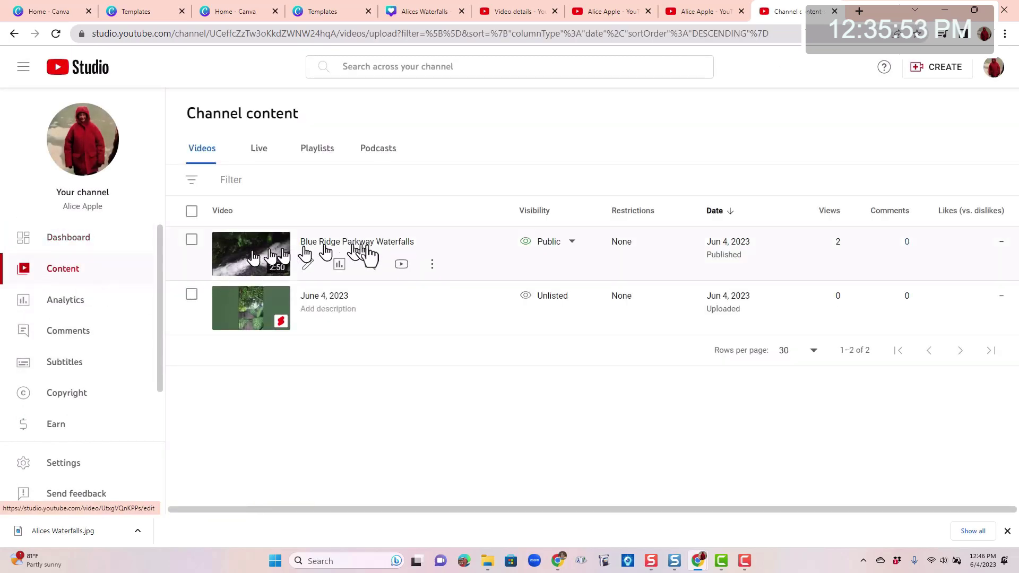
left_click(308, 265)
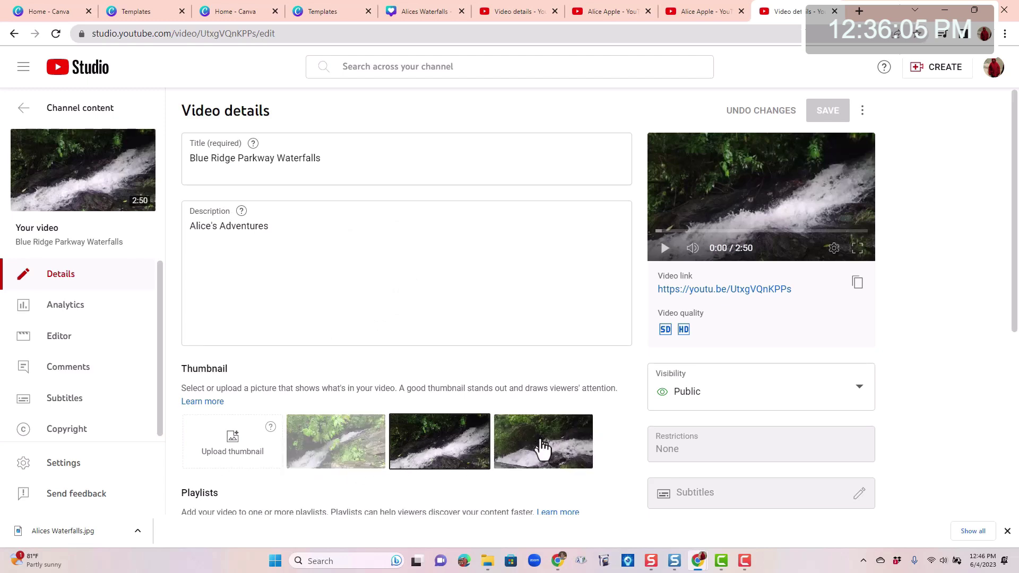
Upload Alices Waterfalls.jpg from Downloads as the video thumbnail, save, and return to the channel page
left_click(233, 448)
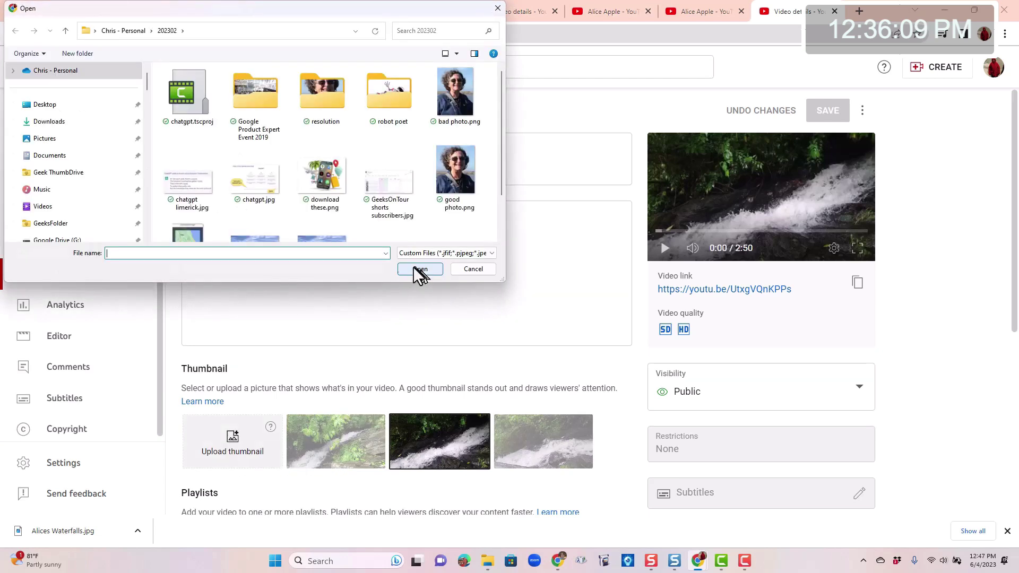
left_click(96, 33)
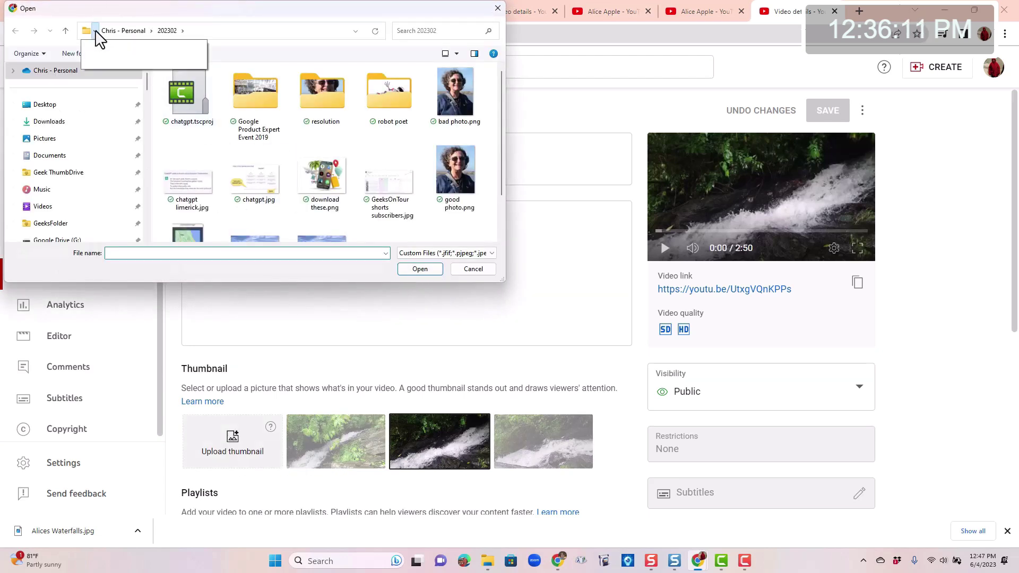
left_click(194, 111)
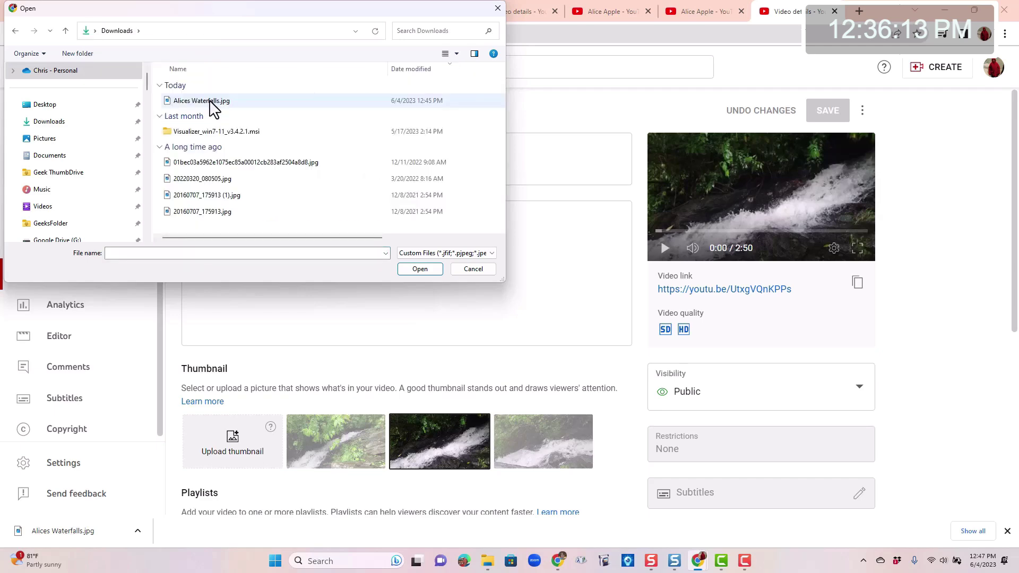
double_click(210, 101)
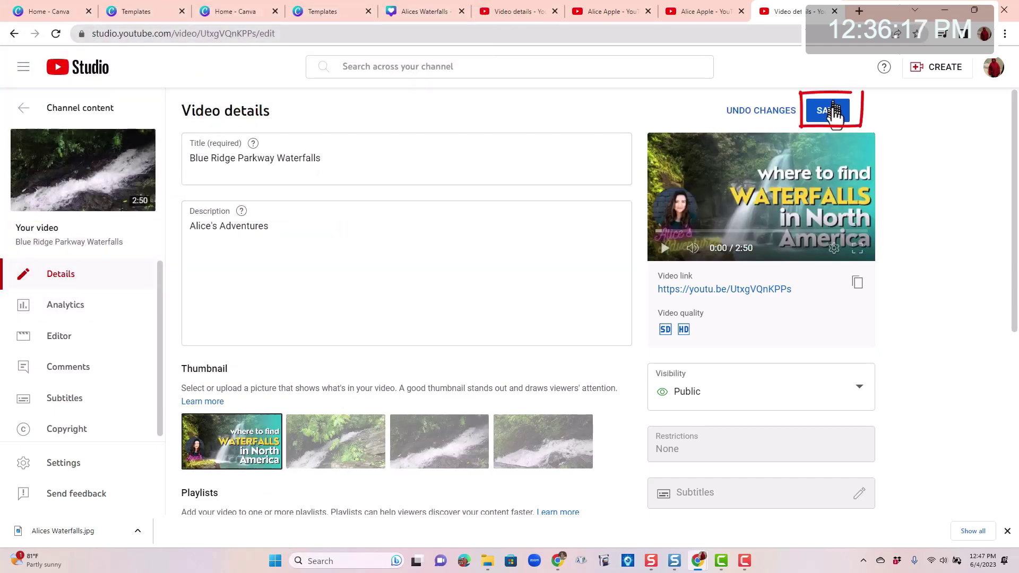
left_click(831, 110)
left_click(993, 67)
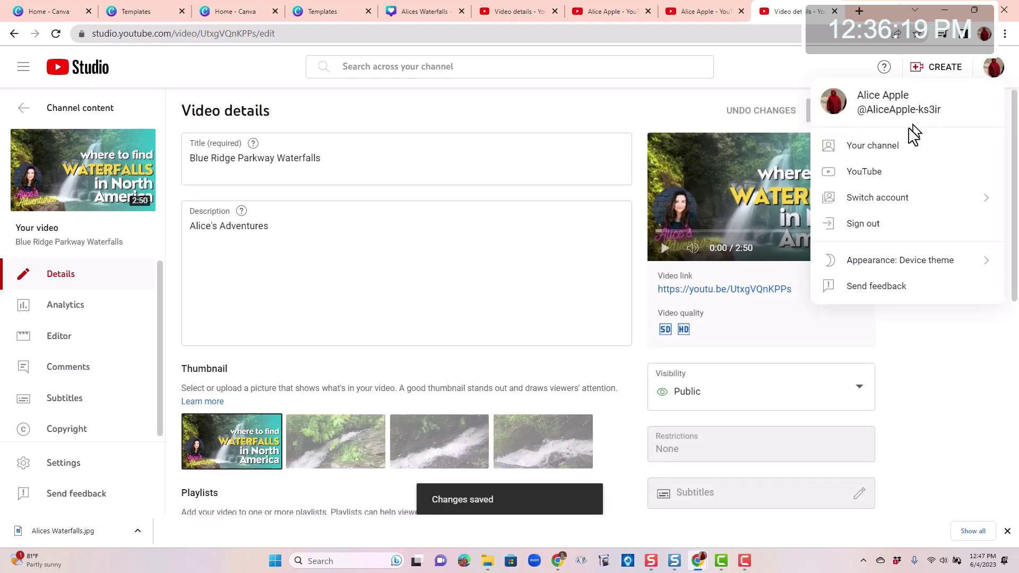
left_click(886, 148)
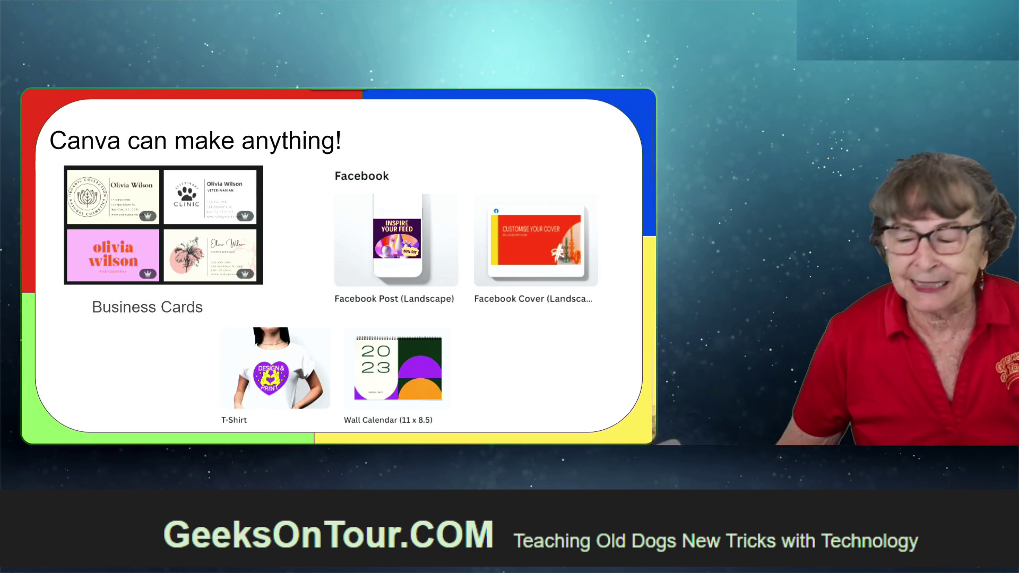
Advance to the 'Canva will even do the printing!' slide and reveal the T-shirt example
left_click(271, 231)
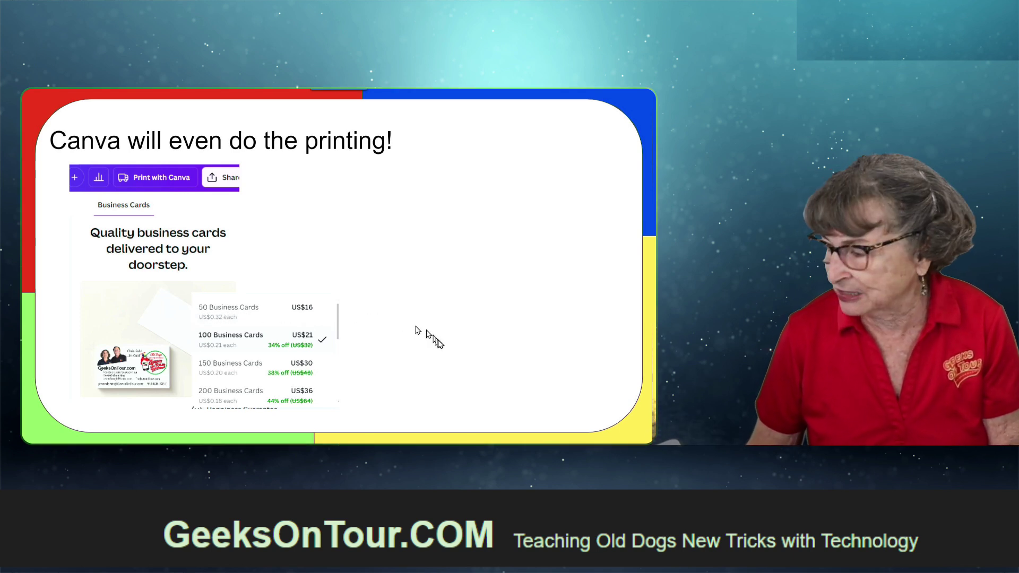
left_click(400, 271)
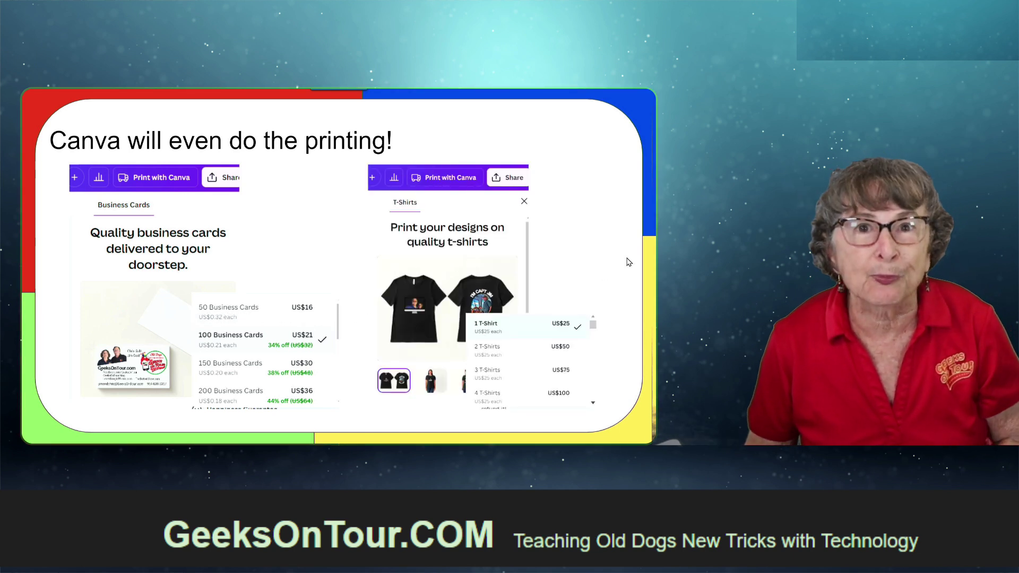